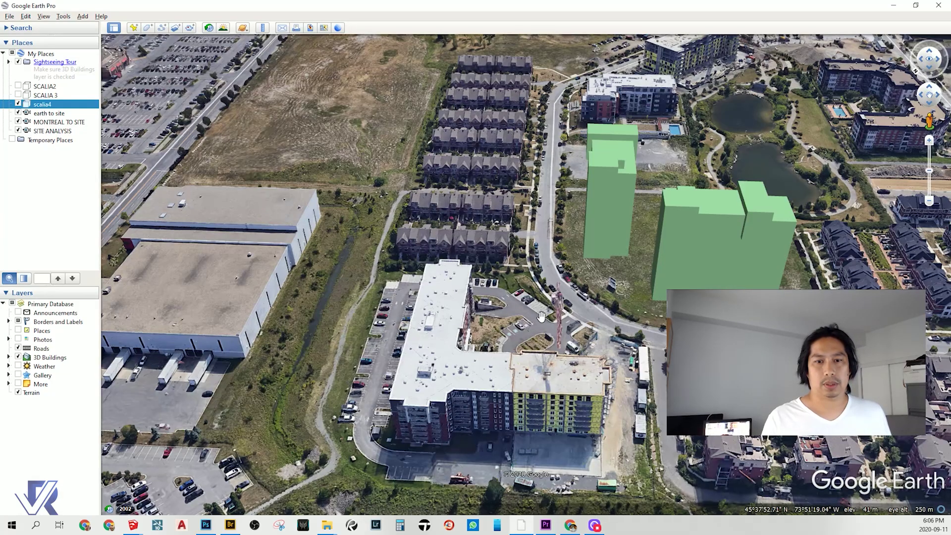
# Examine the two green massing blocks and the surrounding neighbourhood from several sides and distances
pyautogui.scroll(-5, 542, 316)
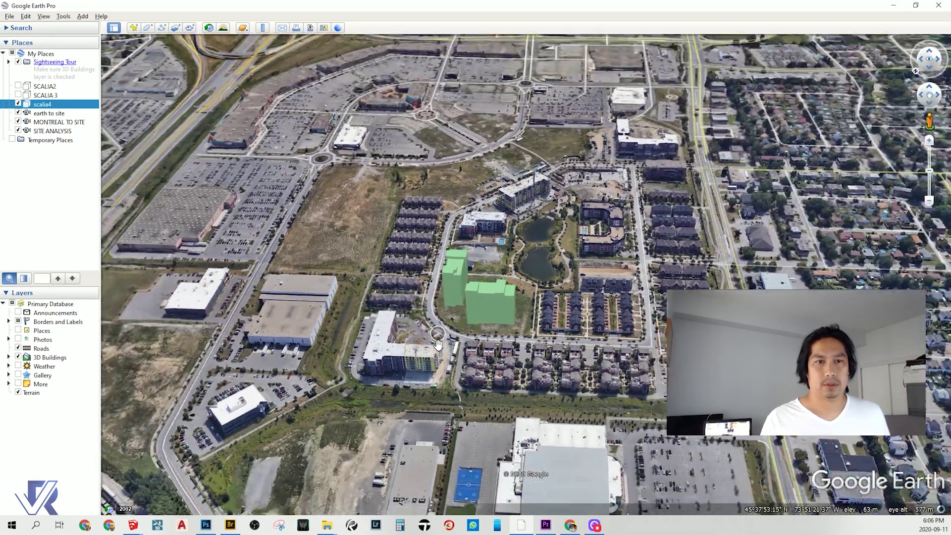
pyautogui.moveTo(438, 343); pyautogui.dragTo(547, 463, button='middle')
pyautogui.moveTo(430, 401); pyautogui.dragTo(429, 364, button='middle')
pyautogui.scroll(2, 429, 364)
pyautogui.moveTo(428, 283); pyautogui.dragTo(488, 375)
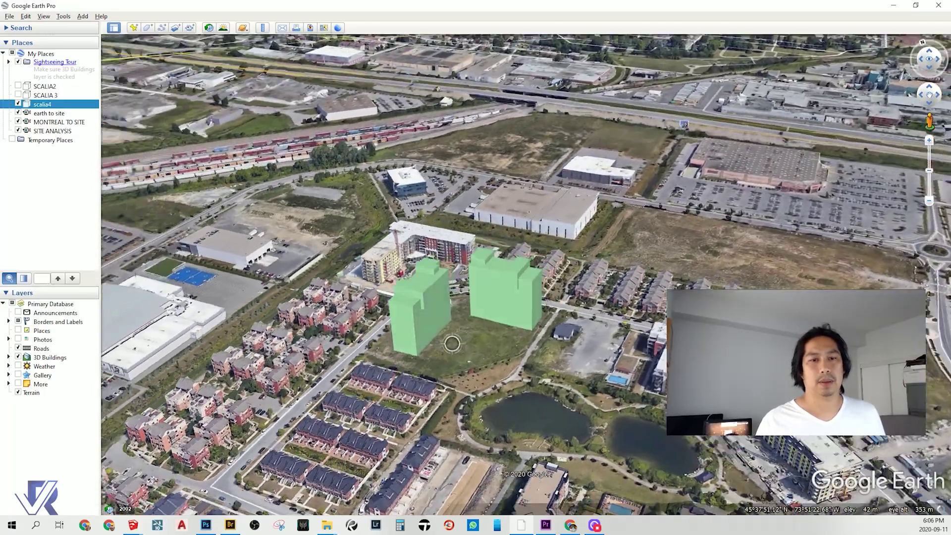
pyautogui.moveTo(348, 327); pyautogui.dragTo(318, 325, button='middle')
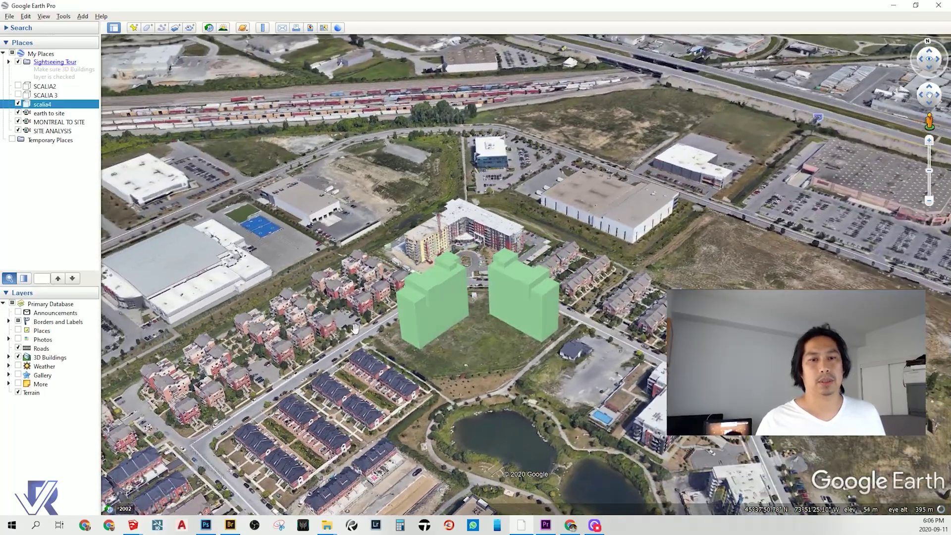
pyautogui.moveTo(480, 342); pyautogui.dragTo(454, 388, button='middle')
pyautogui.moveTo(458, 388); pyautogui.dragTo(530, 393)
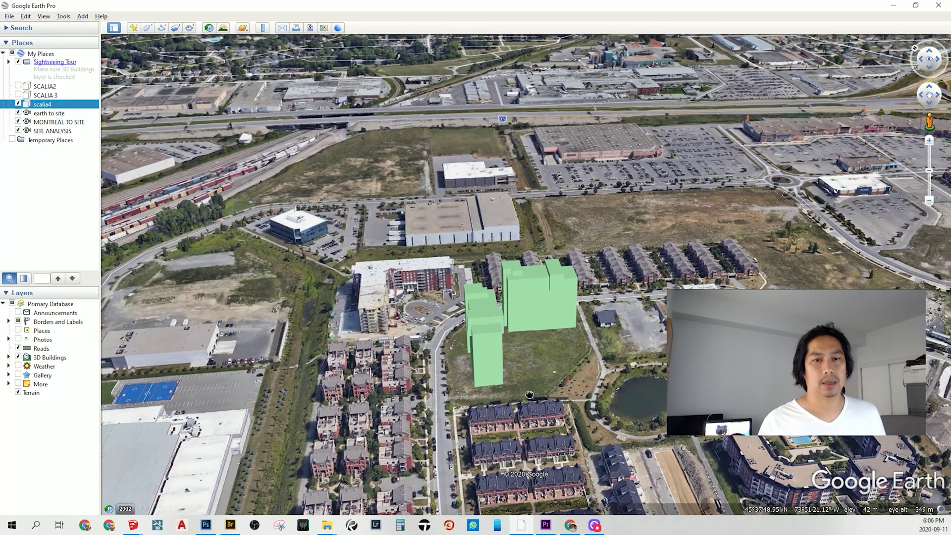
pyautogui.moveTo(529, 393); pyautogui.dragTo(534, 381, button='middle')
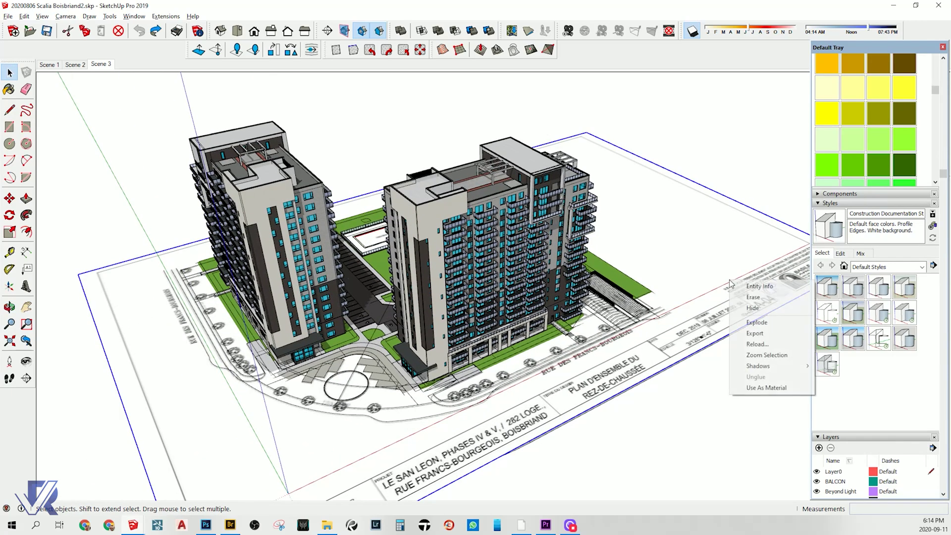
# Hide the site plan image lying beneath the two towers
pyautogui.click(753, 309)
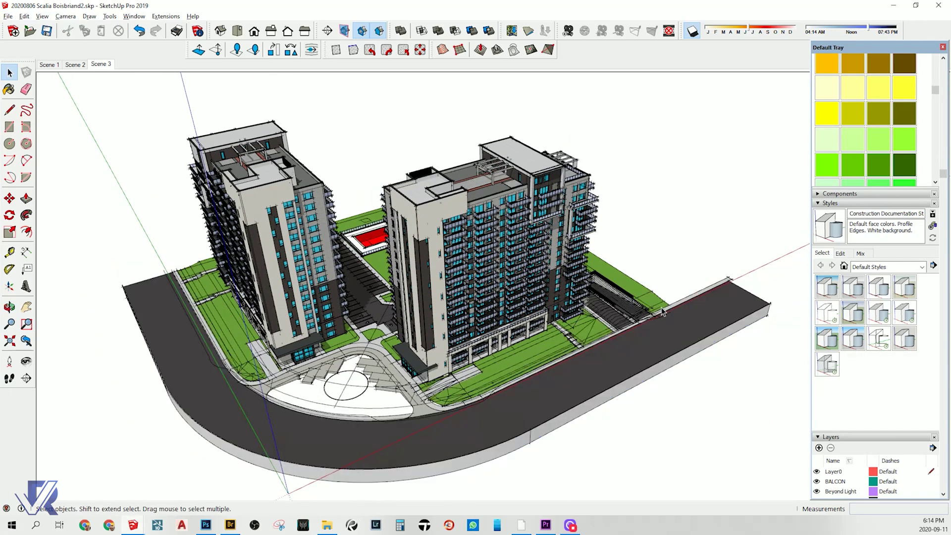
pyautogui.moveTo(663, 300); pyautogui.dragTo(503, 332, button='middle')
pyautogui.scroll(4, 464, 274)
pyautogui.scroll(5, 465, 273)
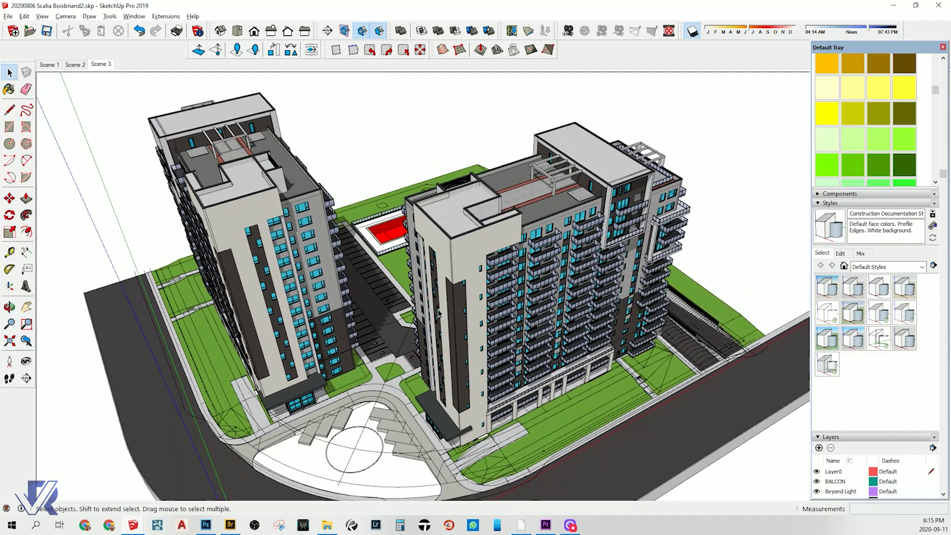
pyautogui.scroll(4, 555, 226)
pyautogui.moveTo(558, 228); pyautogui.dragTo(490, 274, button='middle')
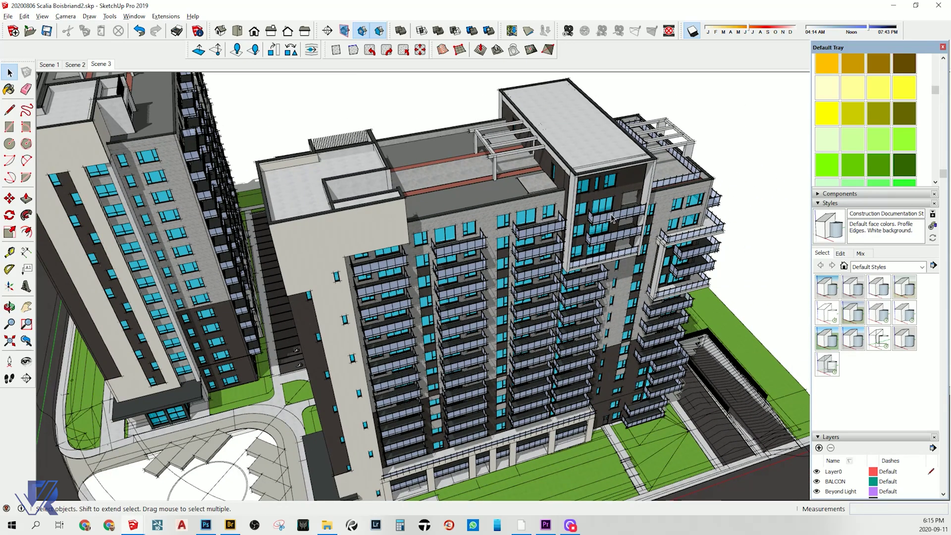
pyautogui.moveTo(622, 194); pyautogui.dragTo(627, 233, button='middle')
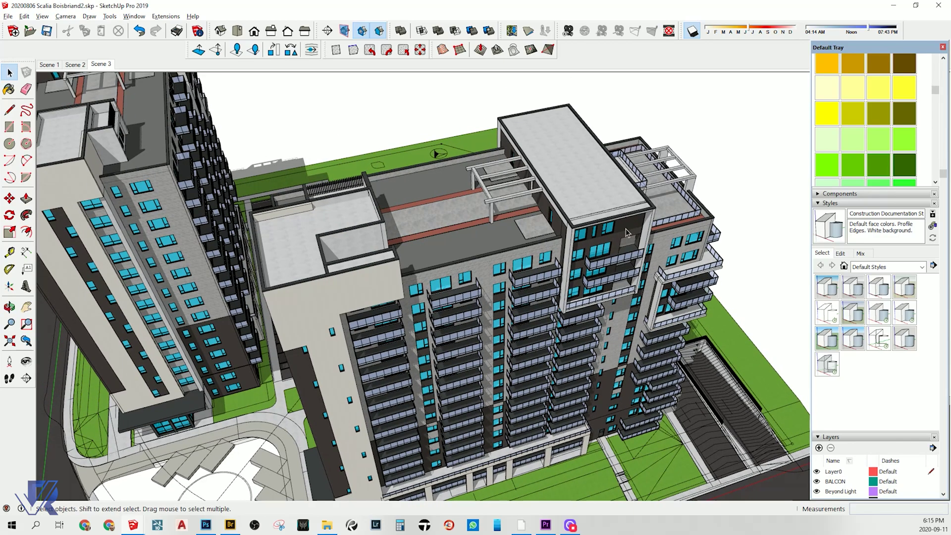
# Draw a rectangle across the near tower's roof, spanning the main block from one outer corner to the opposite one
pyautogui.press('r')
pyautogui.scroll(2, 684, 218)
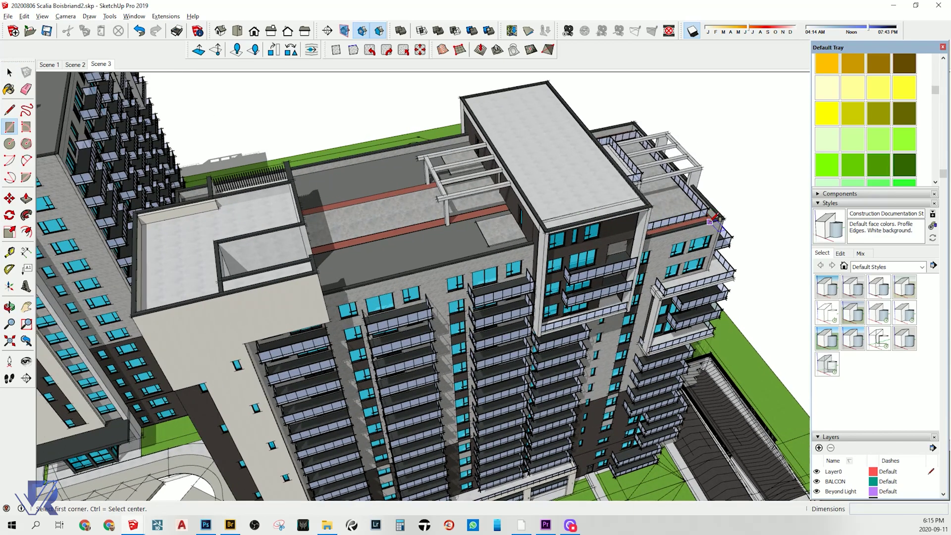
pyautogui.scroll(5, 704, 233)
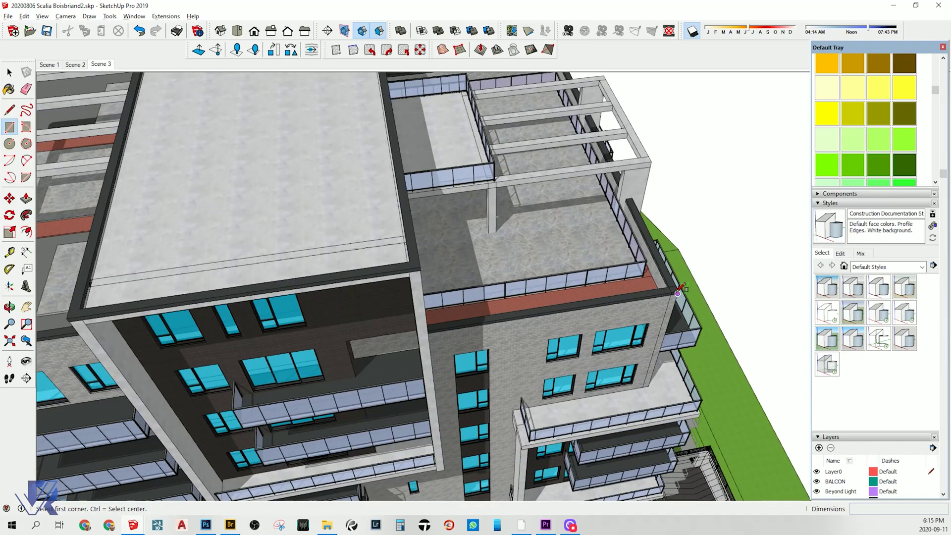
pyautogui.click(678, 292)
pyautogui.moveTo(679, 292); pyautogui.dragTo(337, 213, button='middle')
pyautogui.press('Escape')
pyautogui.click(284, 385)
pyautogui.moveTo(470, 203); pyautogui.dragTo(632, 307, button='middle')
pyautogui.scroll(2, 652, 312)
pyautogui.scroll(1, 653, 311)
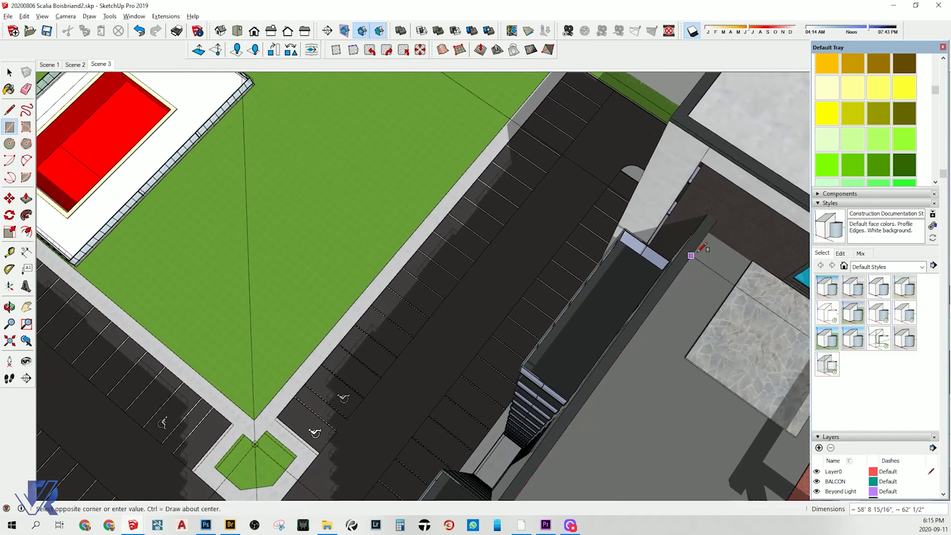
pyautogui.click(703, 221)
# Push/Pull the roof rectangle down to the tower's base, about 156' 5", to form a massing box
pyautogui.keyDown('shift'); pyautogui.moveTo(613, 395); pyautogui.dragTo(424, 193, button='middle'); pyautogui.keyUp('shift')
pyautogui.scroll(-2, 444, 330)
pyautogui.moveTo(471, 342); pyautogui.dragTo(431, 198, button='middle')
pyautogui.press('p')
pyautogui.click(492, 417)
pyautogui.keyDown('shift'); pyautogui.moveTo(517, 377); pyautogui.dragTo(521, 124, button='middle'); pyautogui.keyUp('shift')
pyautogui.scroll(-5, 519, 354)
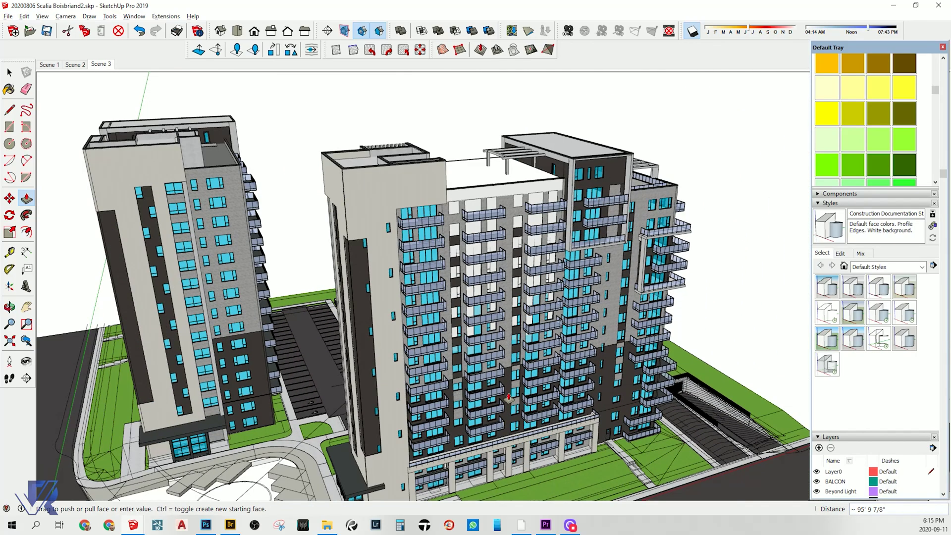
pyautogui.keyDown('shift'); pyautogui.moveTo(516, 399); pyautogui.dragTo(547, 374, button='middle'); pyautogui.keyUp('shift')
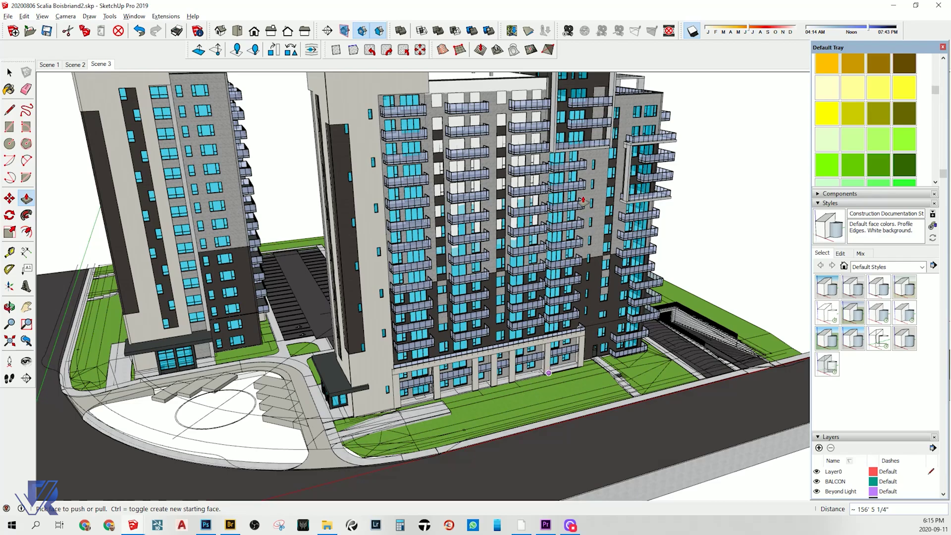
# Turn off shadows and raise the massing box's top face with Push/Pull to cover the parapets and rear terrace
pyautogui.press('space')
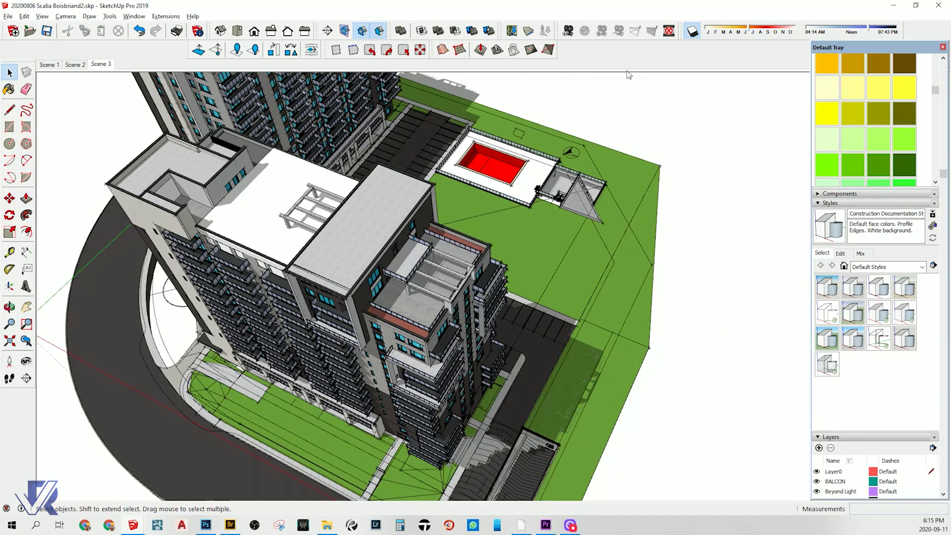
pyautogui.click(692, 31)
pyautogui.scroll(2, 298, 261)
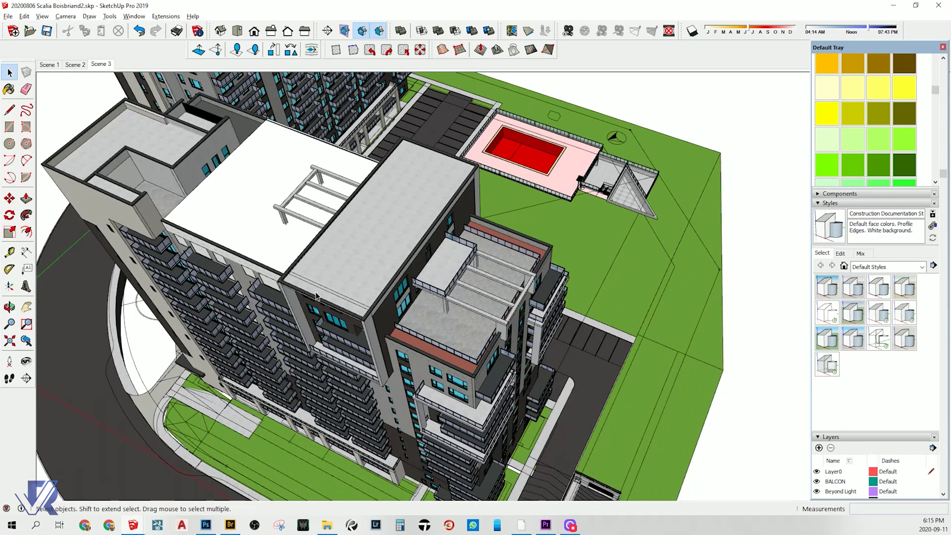
pyautogui.moveTo(316, 291); pyautogui.dragTo(319, 248, button='middle')
pyautogui.press('p')
pyautogui.click(326, 239)
pyautogui.moveTo(438, 247); pyautogui.dragTo(477, 316)
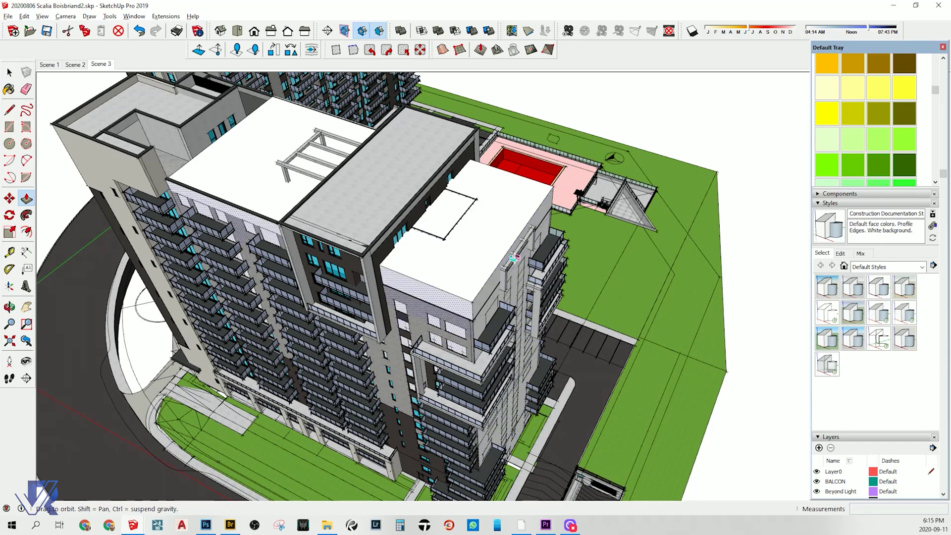
pyautogui.moveTo(477, 316); pyautogui.dragTo(559, 247, button='middle')
# Try to Push/Pull the wall face at the near end of the tower
pyautogui.press('space')
pyautogui.click(593, 214)
pyautogui.moveTo(645, 215); pyautogui.dragTo(590, 213, button='middle')
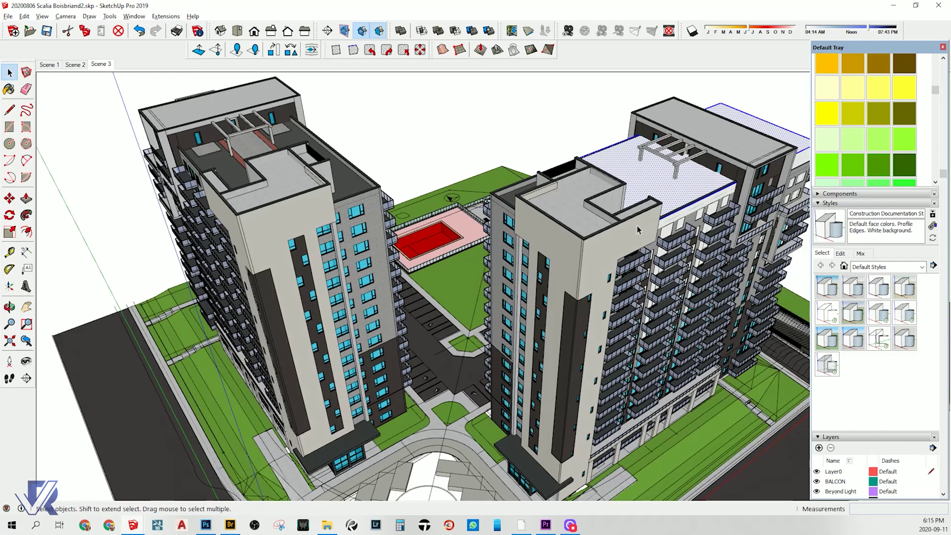
pyautogui.press('p')
pyautogui.click(591, 264)
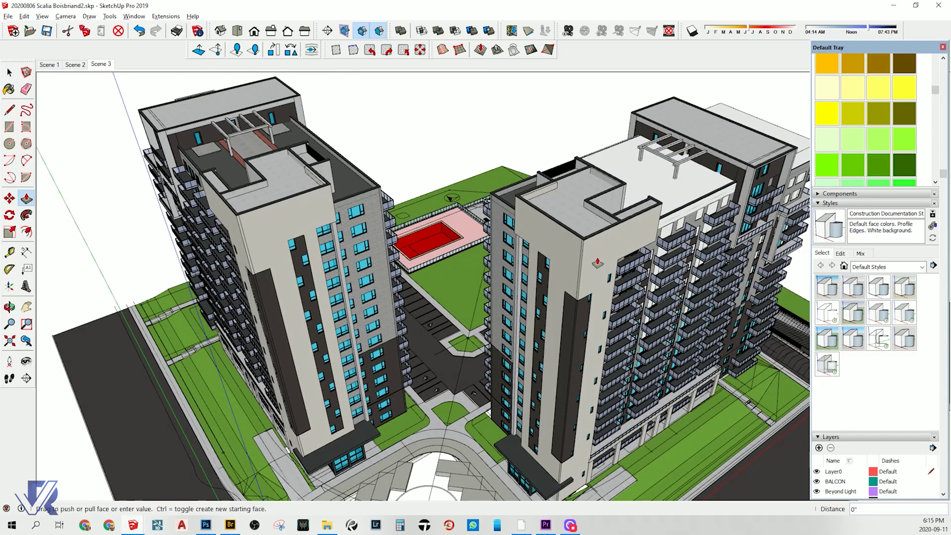
pyautogui.click(555, 254)
pyautogui.moveTo(479, 226); pyautogui.dragTo(511, 223, button='middle')
pyautogui.scroll(-2, 436, 186)
# Try hiding the detailed tower geometry and undo it
pyautogui.press('space')
pyautogui.rightClick(473, 167)
pyautogui.click(519, 195)
pyautogui.moveTo(644, 248); pyautogui.dragTo(587, 280, button='middle')
pyautogui.hotkey('ctrl', 'z')
pyautogui.moveTo(489, 276); pyautogui.dragTo(508, 372, button='middle')
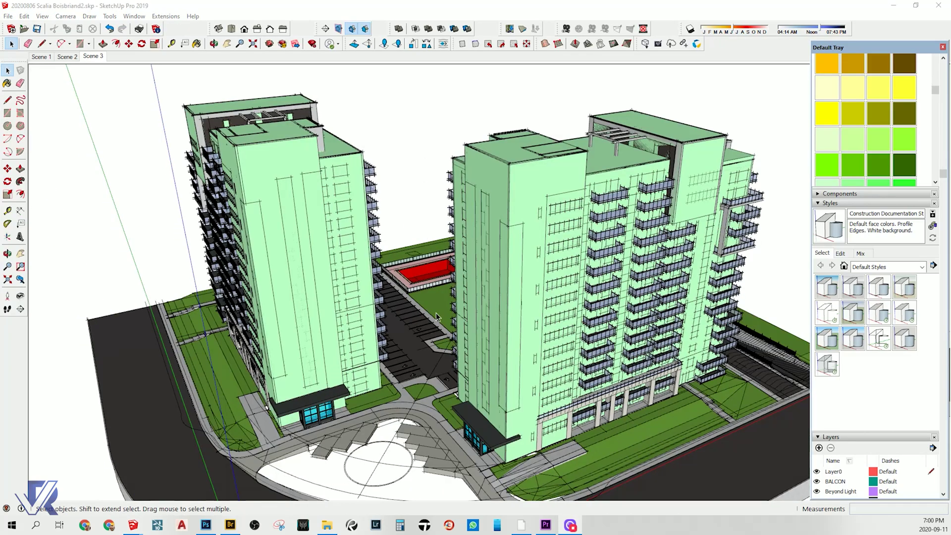
# Save the model with the green massing volumes as a separate SketchUp file named shape
pyautogui.moveTo(446, 297); pyautogui.dragTo(414, 253, button='middle')
pyautogui.scroll(5, 403, 199)
pyautogui.scroll(-5, 419, 231)
pyautogui.scroll(2, 378, 233)
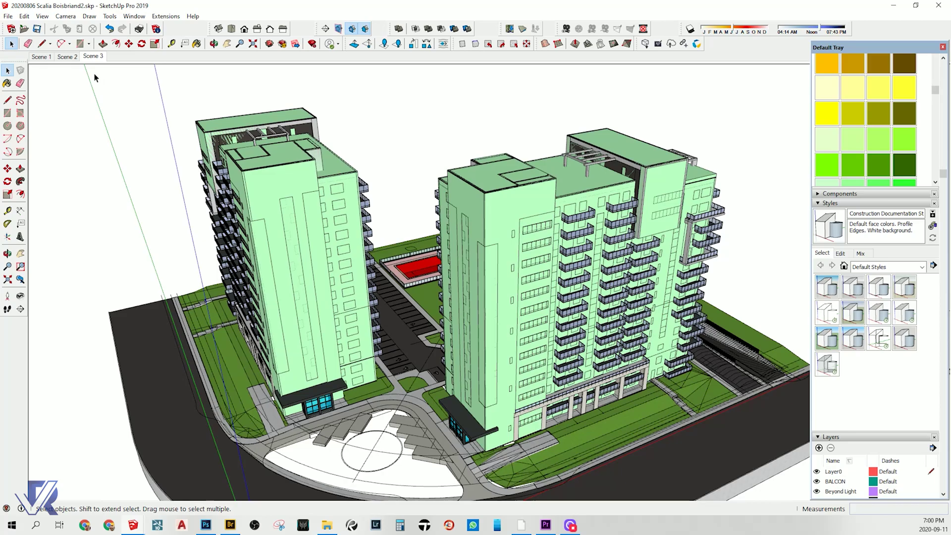
pyautogui.click(9, 16)
pyautogui.click(55, 74)
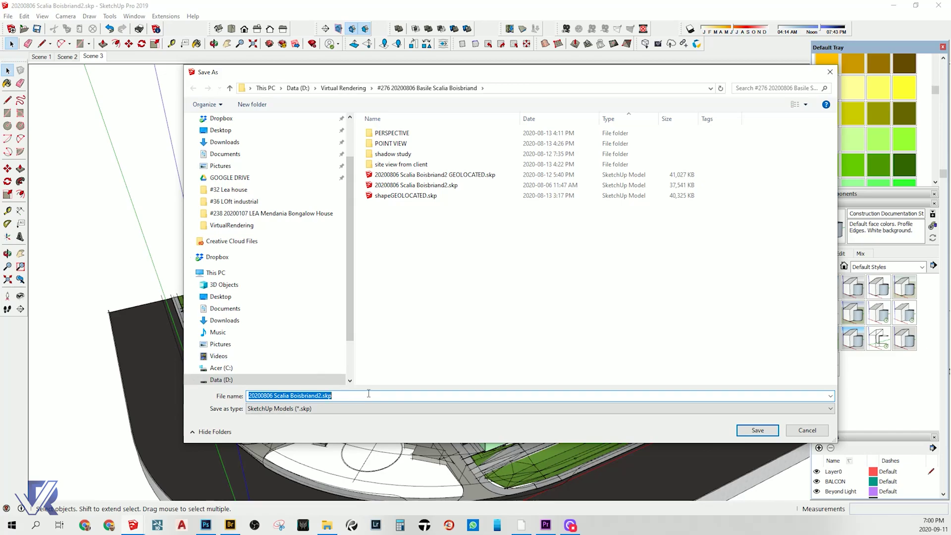
pyautogui.write('sp')
pyautogui.press('BackSpace')
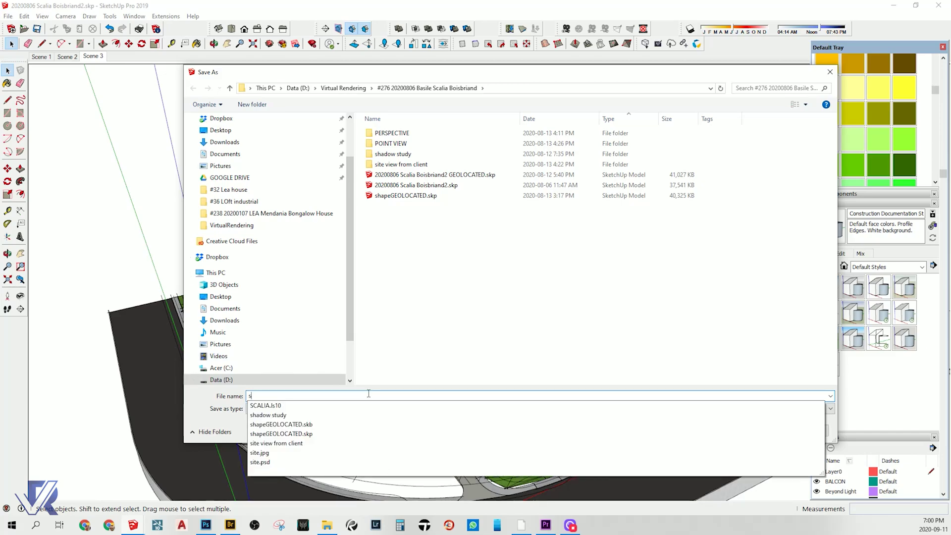
pyautogui.write('hape')
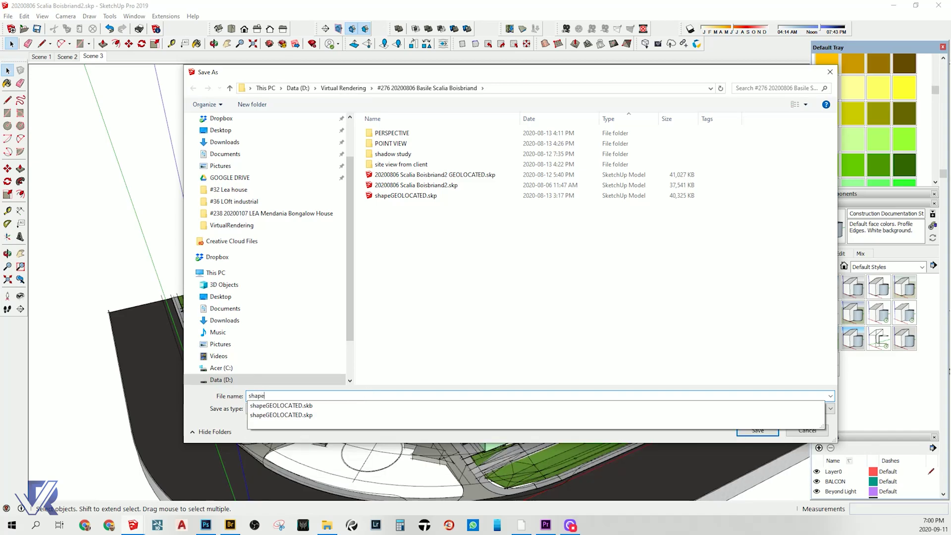
pyautogui.press('Return')
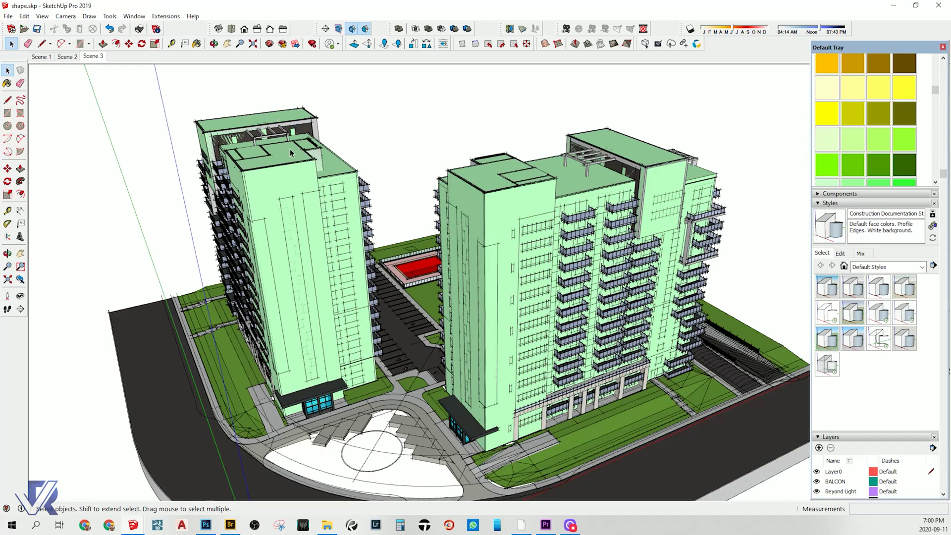
pyautogui.click(394, 406)
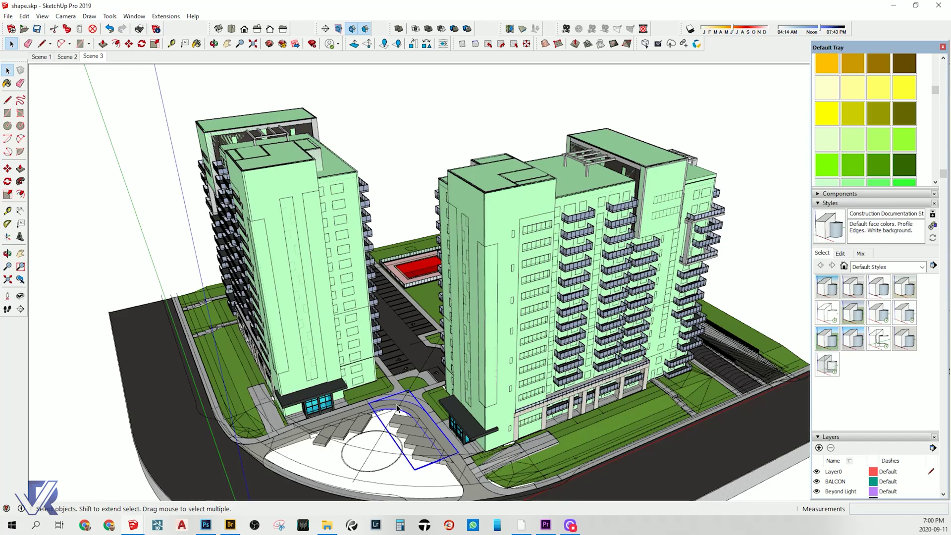
pyautogui.moveTo(417, 394); pyautogui.dragTo(487, 233, button='middle')
pyautogui.click(486, 232)
pyautogui.rightClick(487, 231)
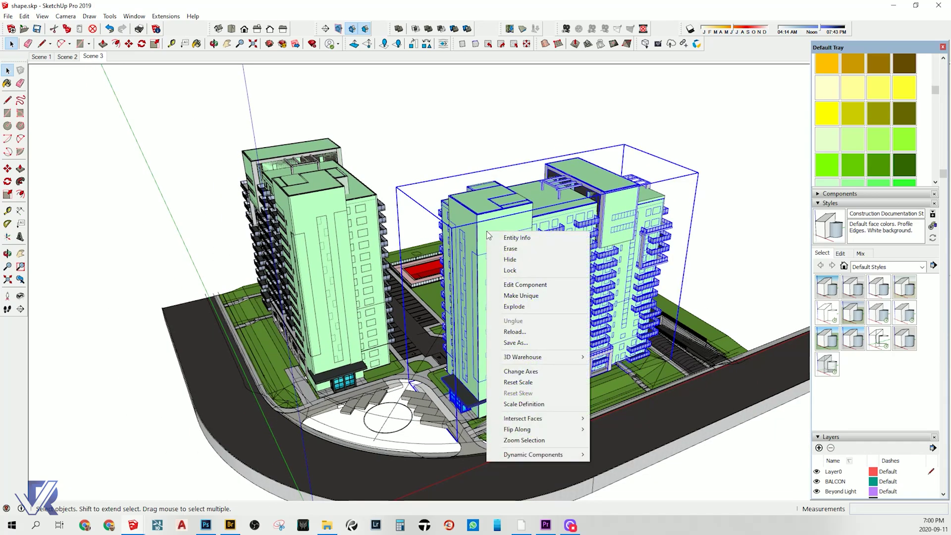
pyautogui.click(571, 199)
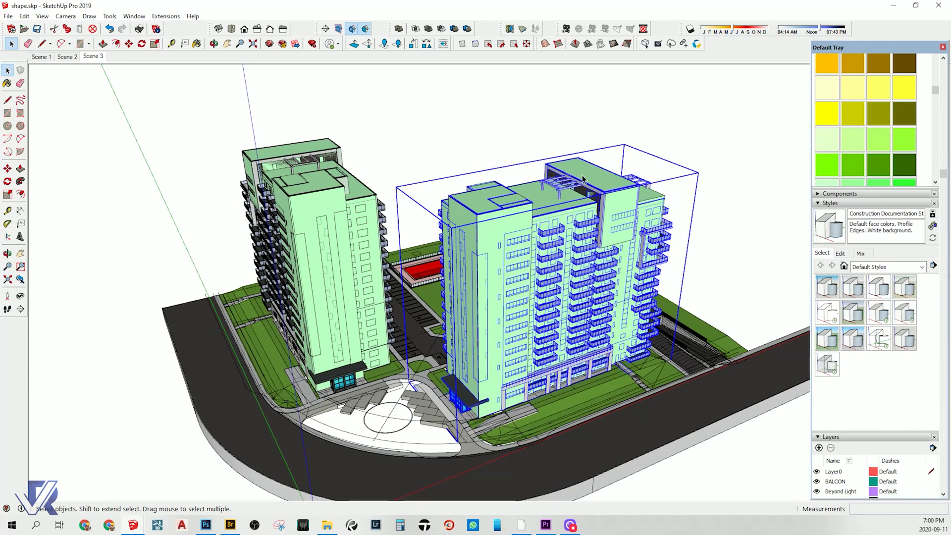
pyautogui.keyDown('shift'); pyautogui.click(361, 200); pyautogui.keyUp('shift')
pyautogui.rightClick(364, 191)
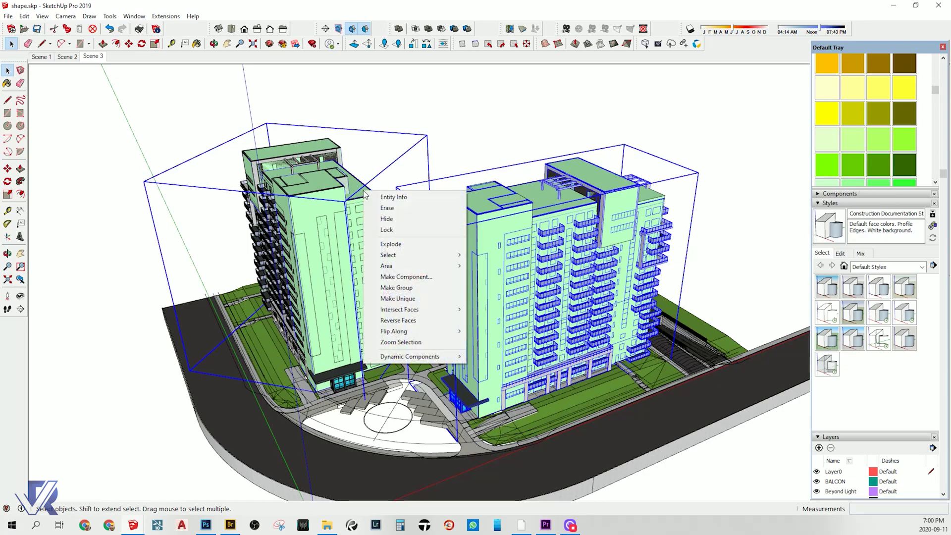
pyautogui.click(355, 189)
# Hide the green massing groups of both towers, leaving the detailed buildings shown
pyautogui.click(328, 181)
pyautogui.rightClick(328, 181)
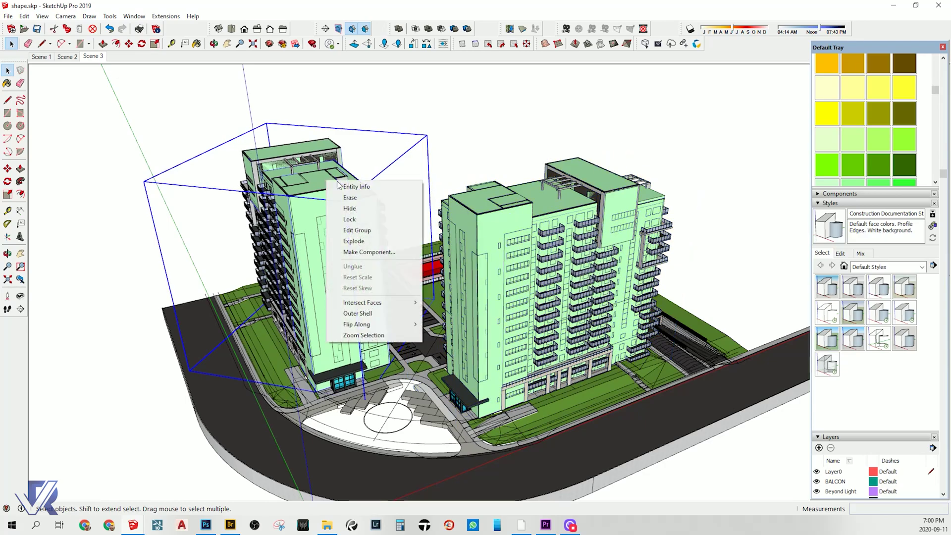
pyautogui.click(364, 210)
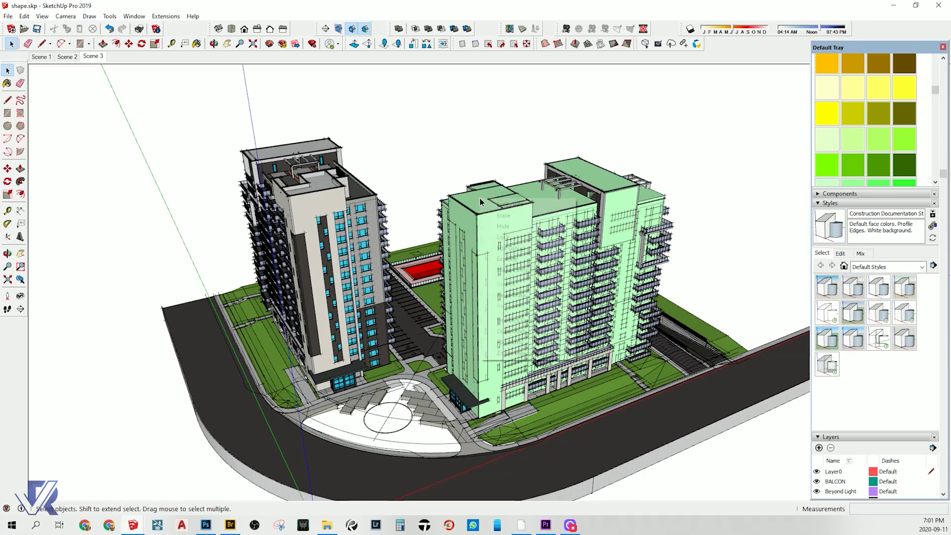
pyautogui.rightClick(478, 198)
pyautogui.click(496, 214)
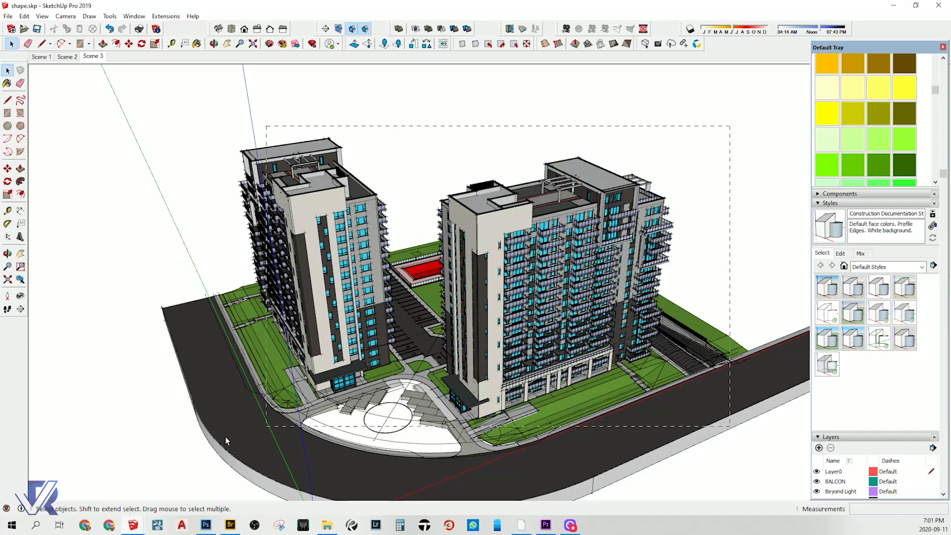
# Select the detailed towers and their site geometry together and delete them
pyautogui.moveTo(130, 493); pyautogui.dragTo(130, 493)
pyautogui.press('Delete')
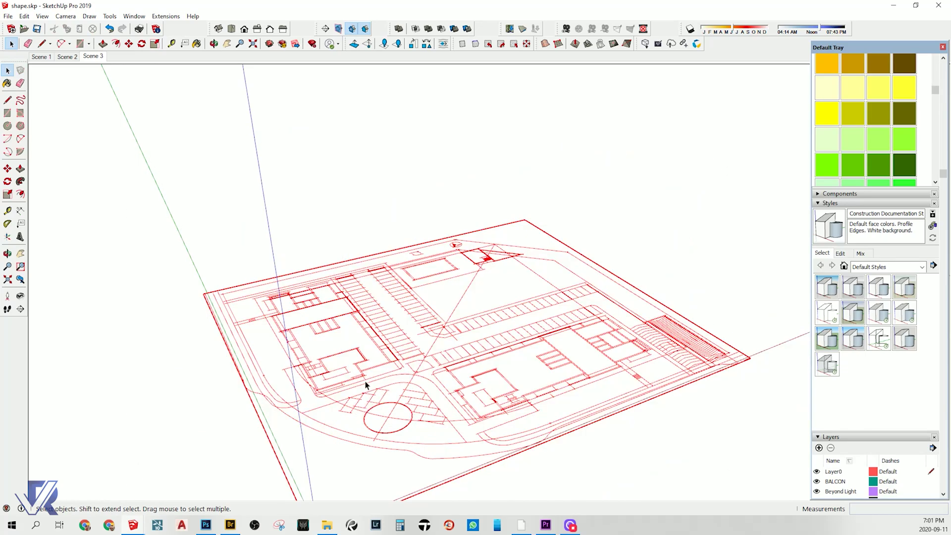
# Unhide all hidden geometry so both green massing volumes are shown on the site plan
pyautogui.click(24, 16)
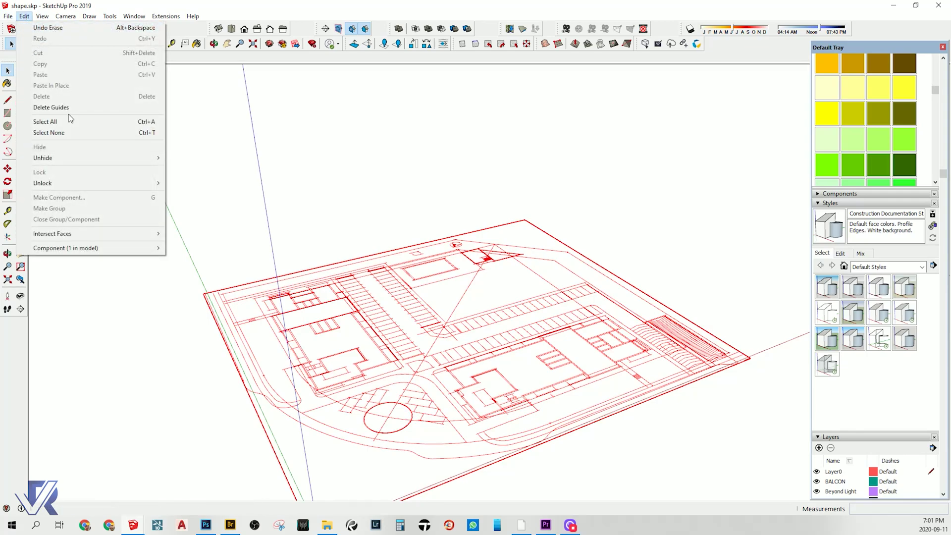
pyautogui.moveTo(67, 157)
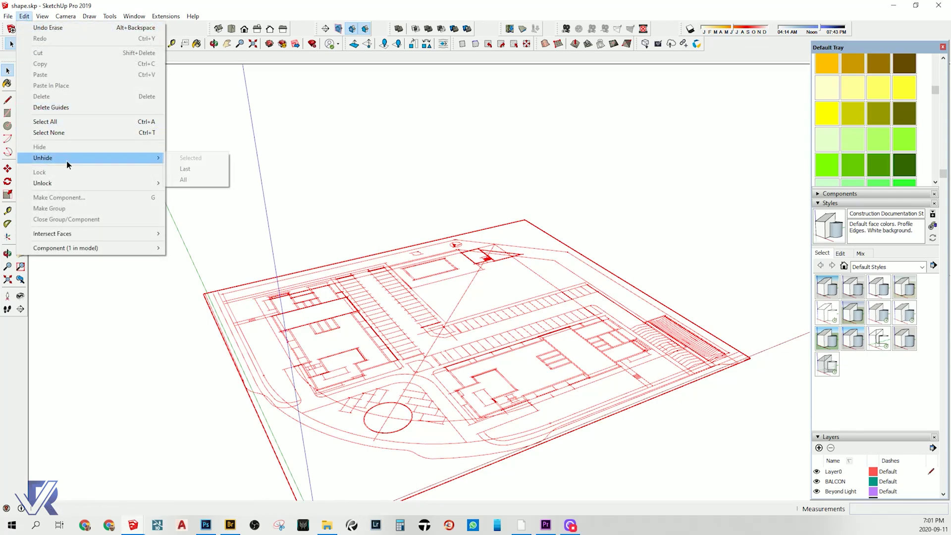
pyautogui.click(191, 181)
pyautogui.moveTo(501, 258); pyautogui.dragTo(415, 230)
pyautogui.press('space')
pyautogui.scroll(5, 425, 294)
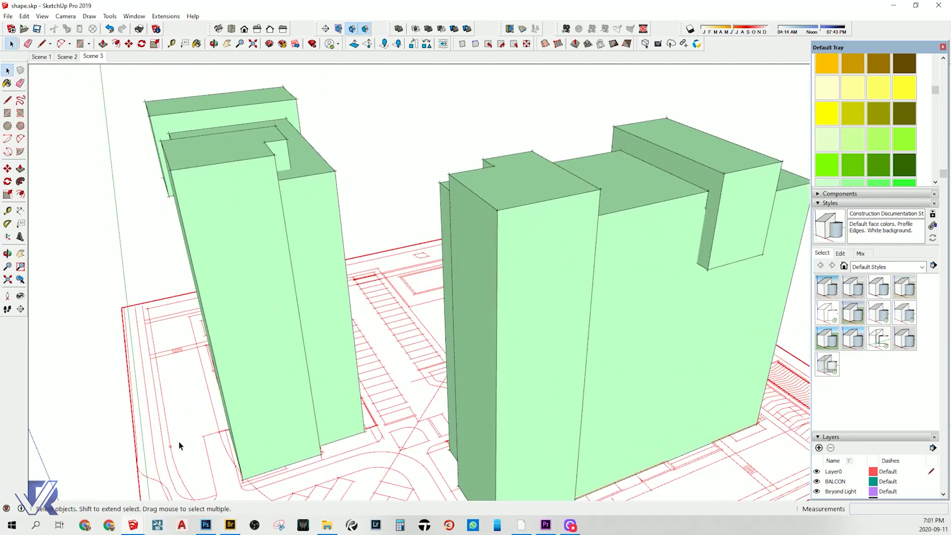
pyautogui.scroll(4, 447, 253)
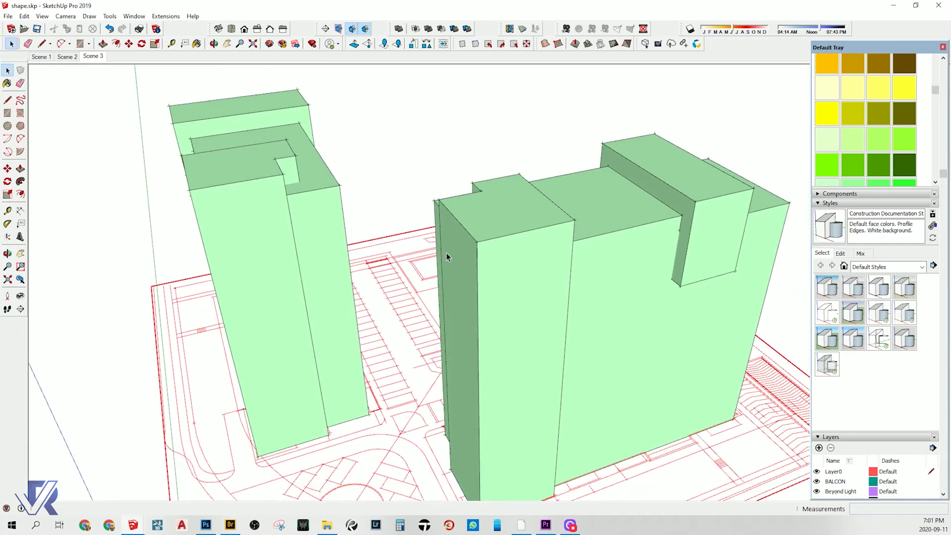
pyautogui.scroll(-8, 448, 221)
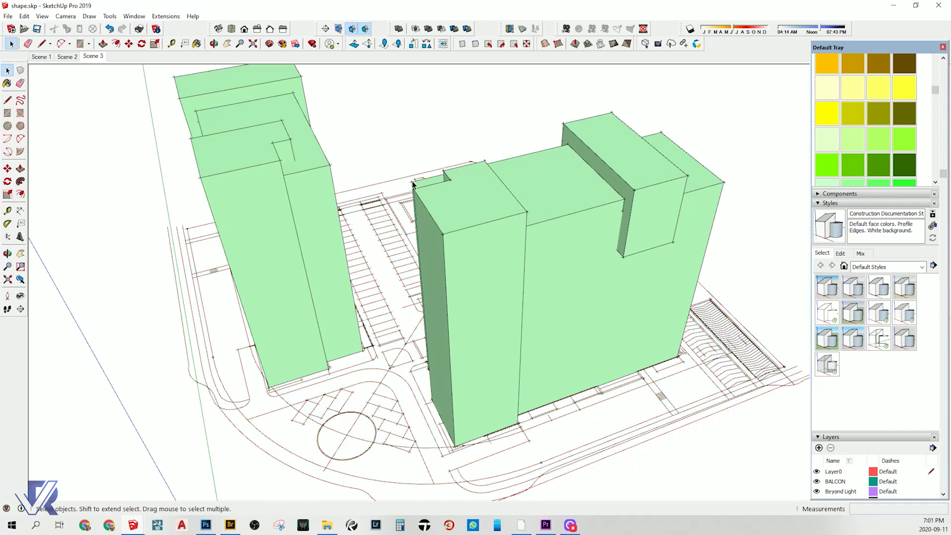
pyautogui.moveTo(443, 242); pyautogui.dragTo(367, 165, button='middle')
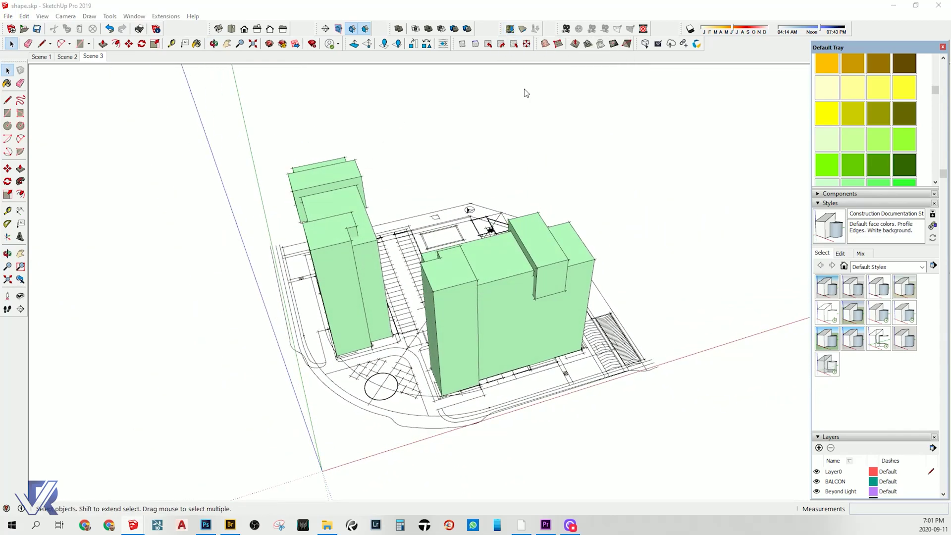
# Start adding a geo-location and centre the satellite map on the vacant lot inside the curved street at zoom level 18
pyautogui.moveTo(629, 30); pyautogui.dragTo(664, 28)
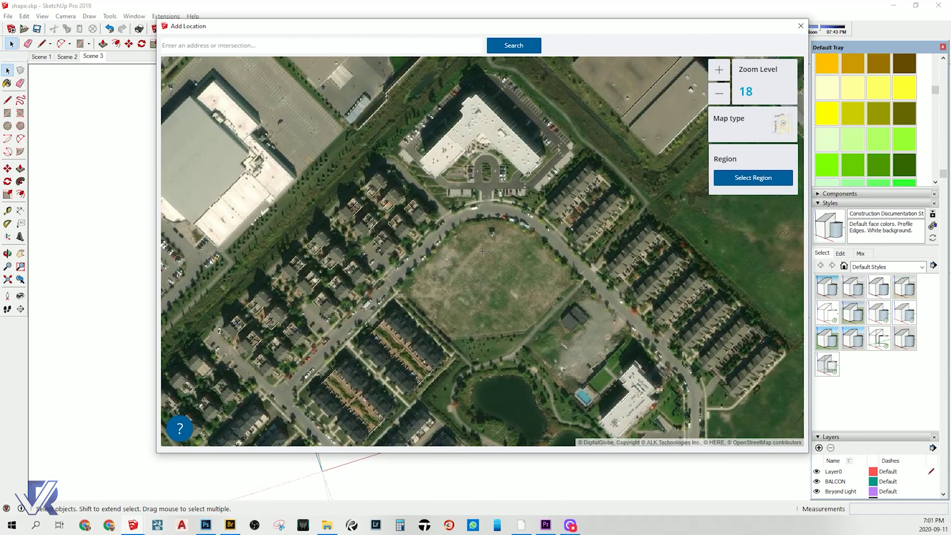
pyautogui.moveTo(524, 289); pyautogui.dragTo(509, 243)
pyautogui.scroll(-4, 538, 236)
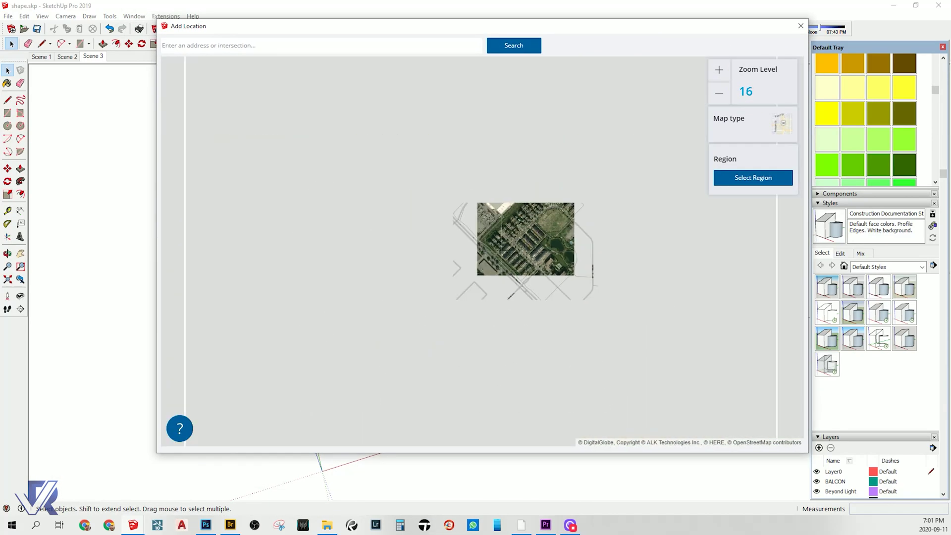
pyautogui.scroll(2, 525, 219)
pyautogui.scroll(1, 482, 252)
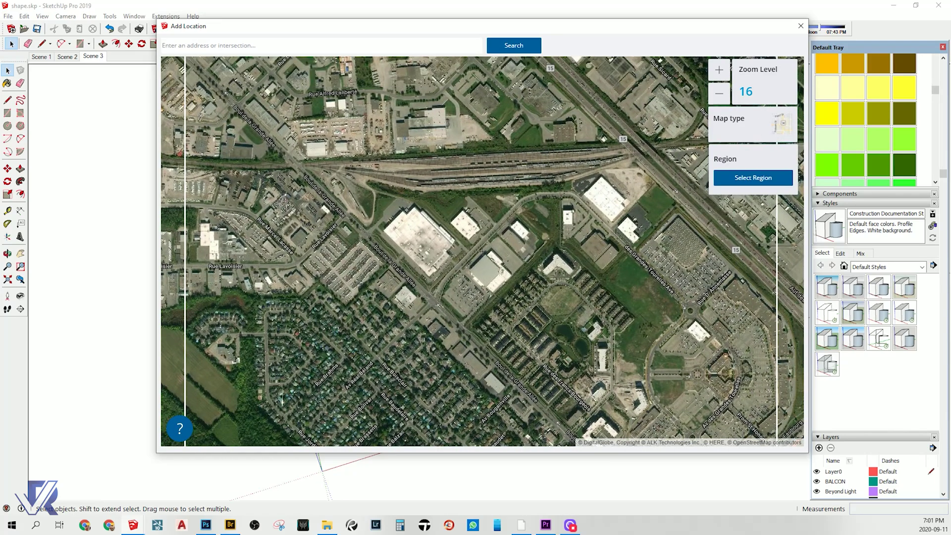
pyautogui.scroll(1, 451, 238)
pyautogui.moveTo(452, 238); pyautogui.dragTo(310, 142)
pyautogui.moveTo(515, 223); pyautogui.dragTo(479, 181)
pyautogui.scroll(1, 503, 199)
# Select a reduced region around the vacant lot and its neighbouring streets on the satellite map and import it
pyautogui.click(753, 179)
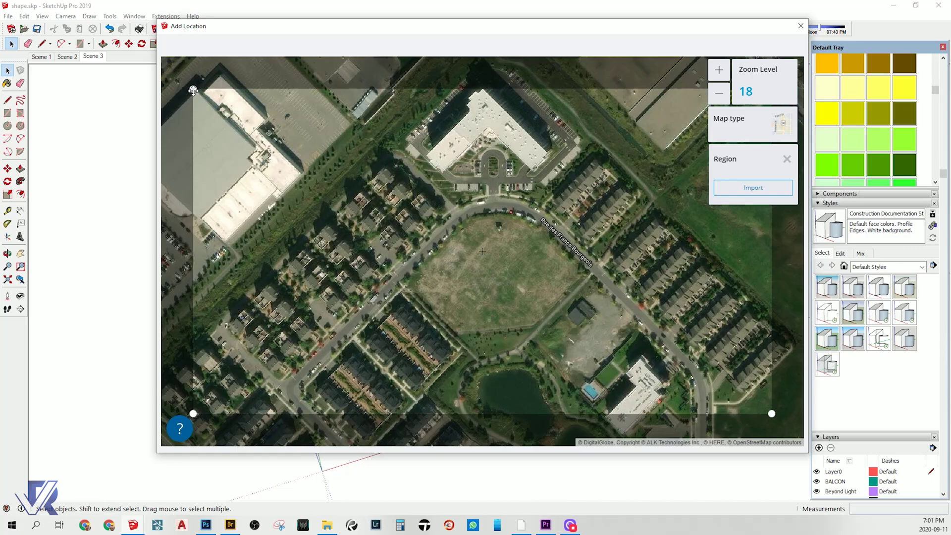
pyautogui.moveTo(193, 87); pyautogui.dragTo(281, 115)
pyautogui.moveTo(488, 223); pyautogui.dragTo(479, 206)
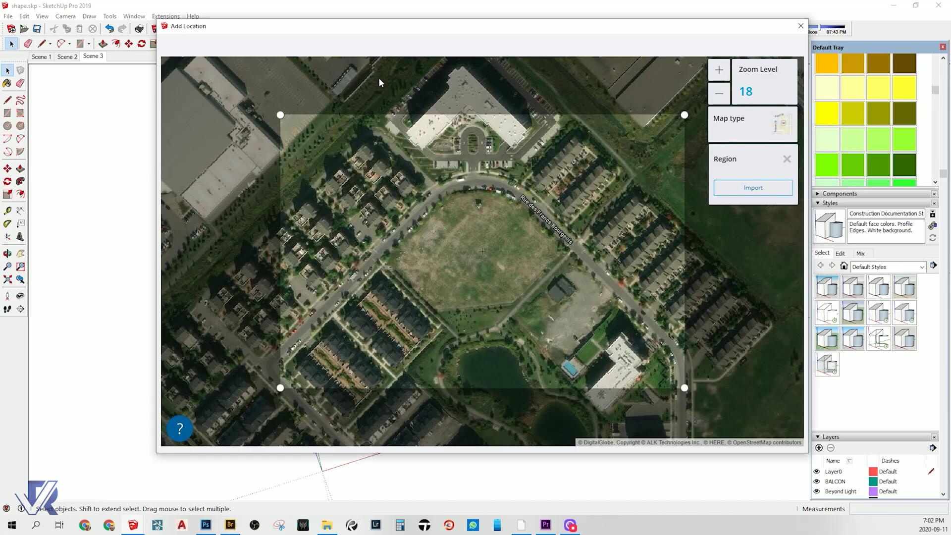
pyautogui.moveTo(405, 32); pyautogui.dragTo(377, 33)
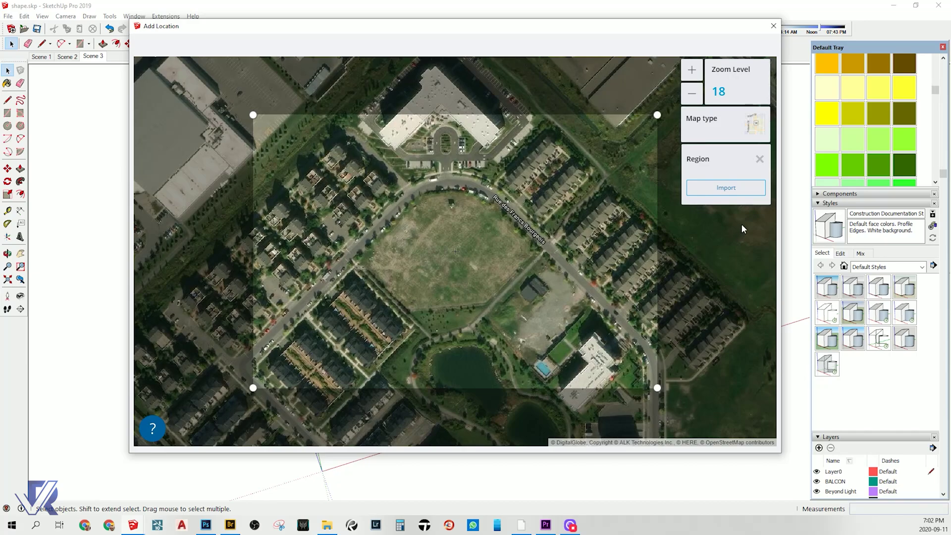
pyautogui.click(744, 189)
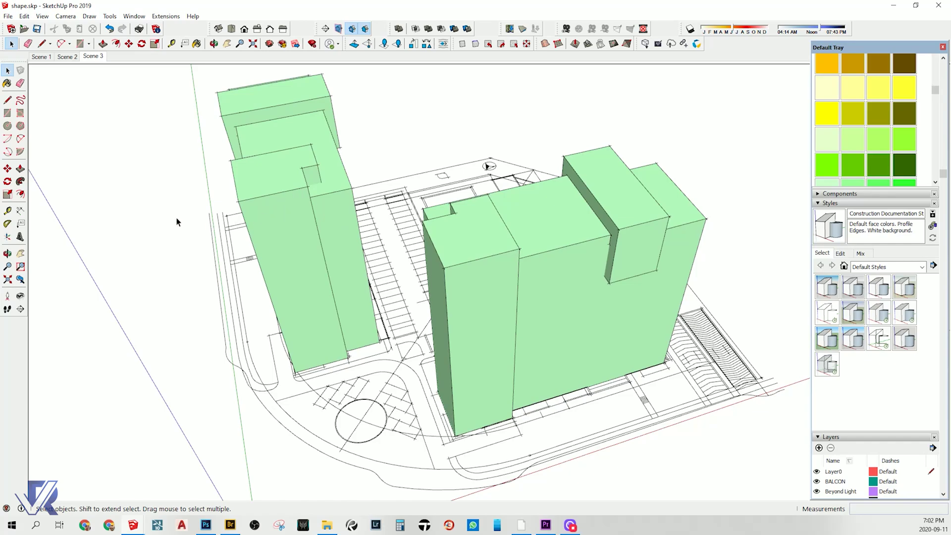
# Show the aerial imagery under the towers by making the Location Snapshot layer visible
pyautogui.scroll(-5, 312, 248)
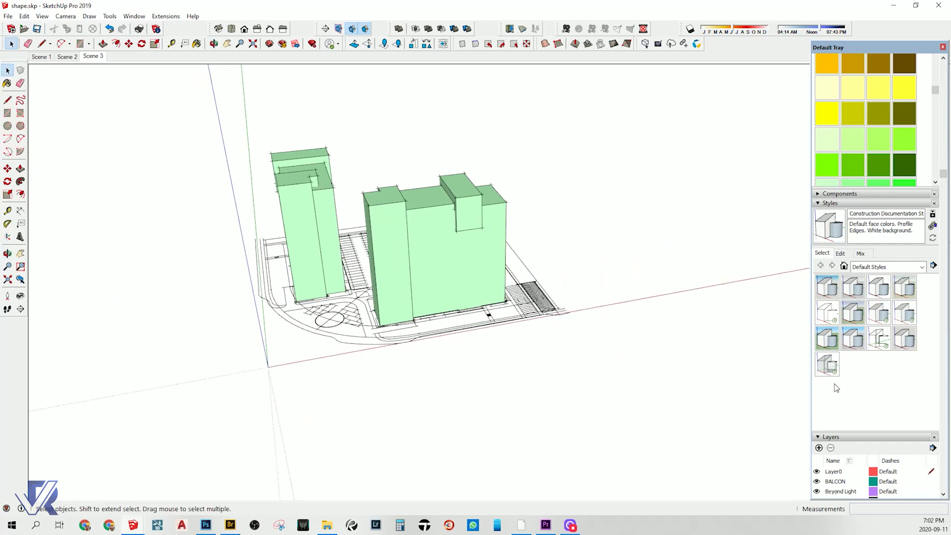
pyautogui.scroll(-6, 851, 380)
pyautogui.click(817, 185)
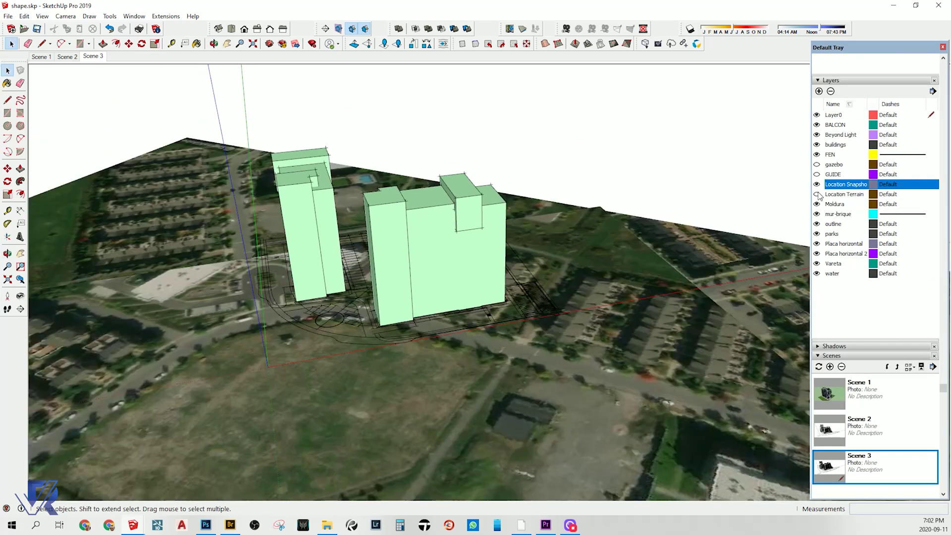
pyautogui.click(823, 195)
# Unlock the newly imported satellite image that overlaps the site out of alignment and delete it
pyautogui.moveTo(562, 219); pyautogui.dragTo(451, 457, button='middle')
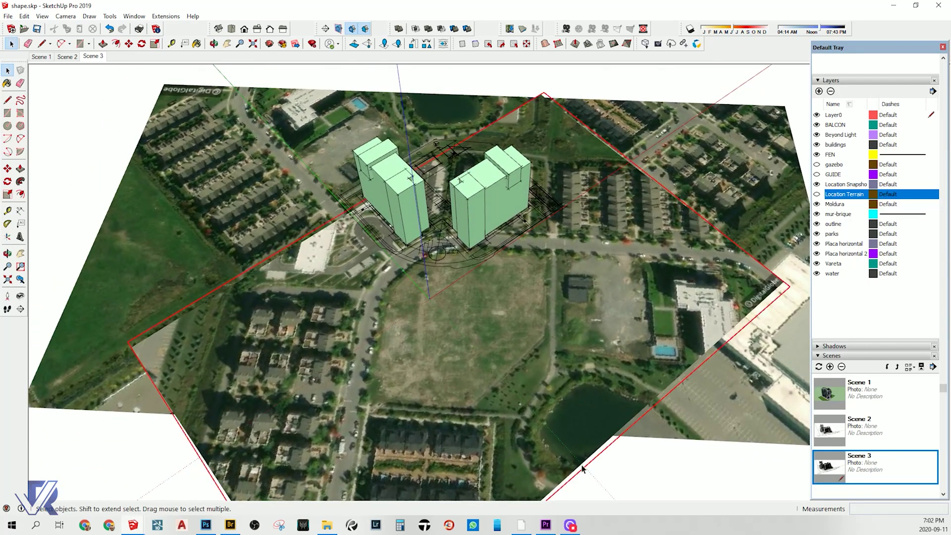
pyautogui.rightClick(559, 463)
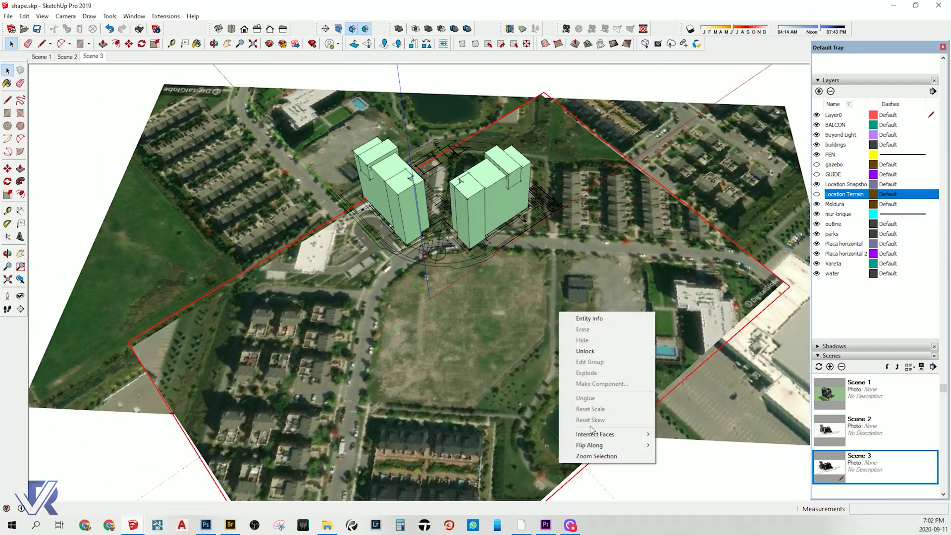
pyautogui.click(621, 352)
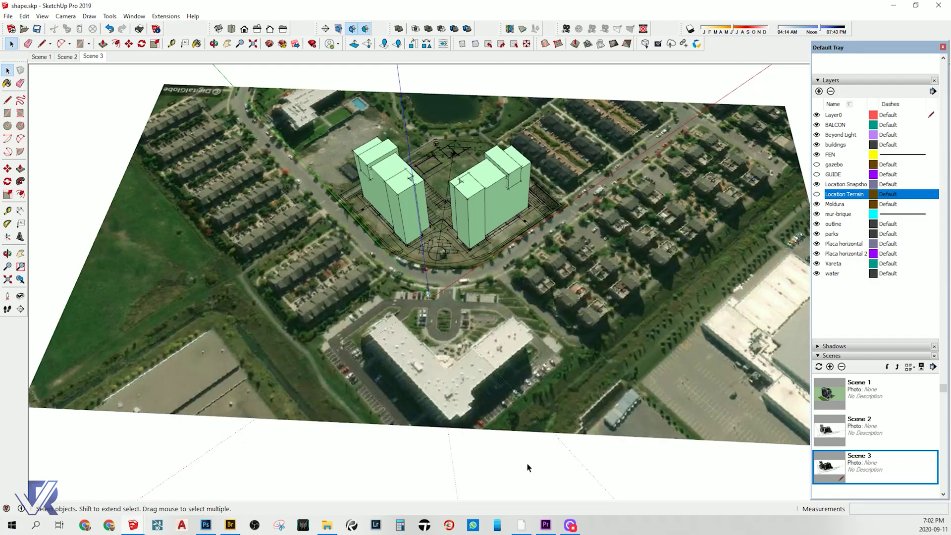
pyautogui.moveTo(495, 396); pyautogui.dragTo(483, 292, button='middle')
pyautogui.click(482, 291)
pyautogui.moveTo(480, 338); pyautogui.dragTo(456, 326, button='middle')
pyautogui.press('m')
pyautogui.scroll(2, 453, 329)
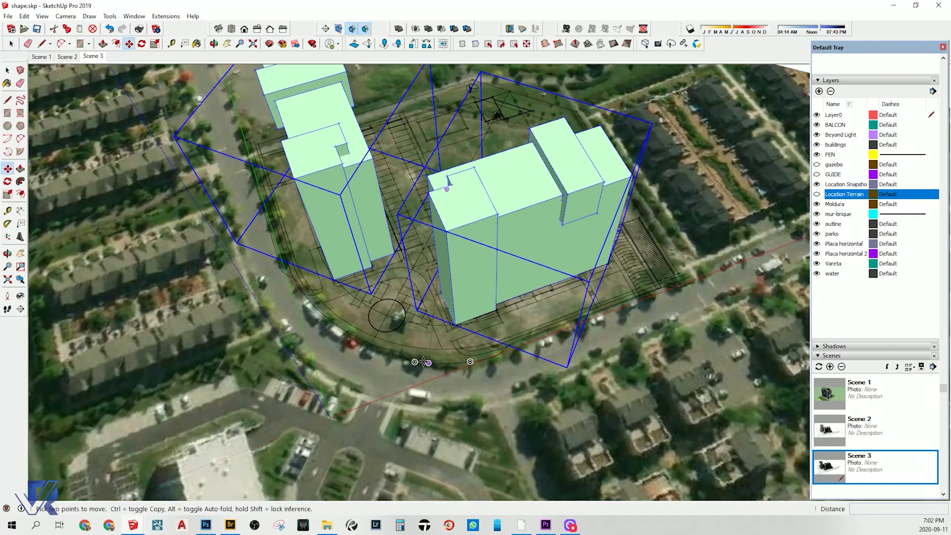
pyautogui.scroll(6, 464, 330)
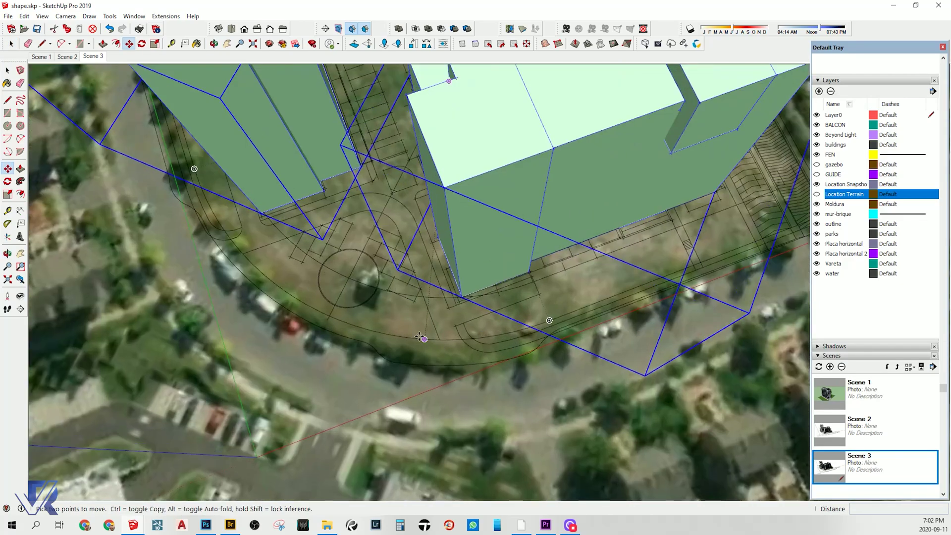
pyautogui.click(426, 341)
pyautogui.press('Escape')
pyautogui.moveTo(440, 339); pyautogui.dragTo(465, 275, button='middle')
pyautogui.press('space')
pyautogui.scroll(-3, 466, 276)
pyautogui.scroll(2, 473, 309)
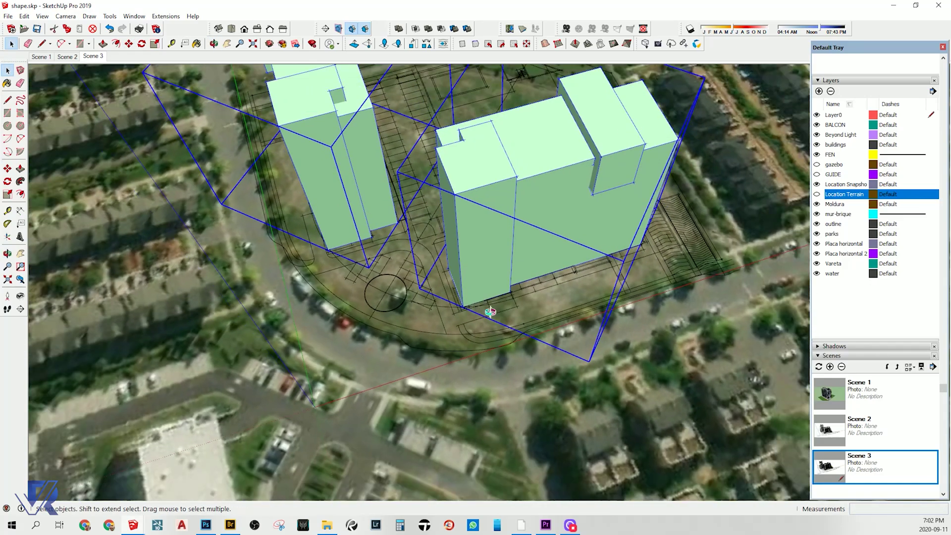
pyautogui.moveTo(490, 311)
pyautogui.mouseDown(button='middle')
pyautogui.moveTo(474, 297)
pyautogui.moveTo(506, 290)
pyautogui.moveTo(491, 298)
pyautogui.mouseUp(button='middle')
pyautogui.moveTo(519, 258); pyautogui.dragTo(433, 157, button='middle')
pyautogui.click(439, 174)
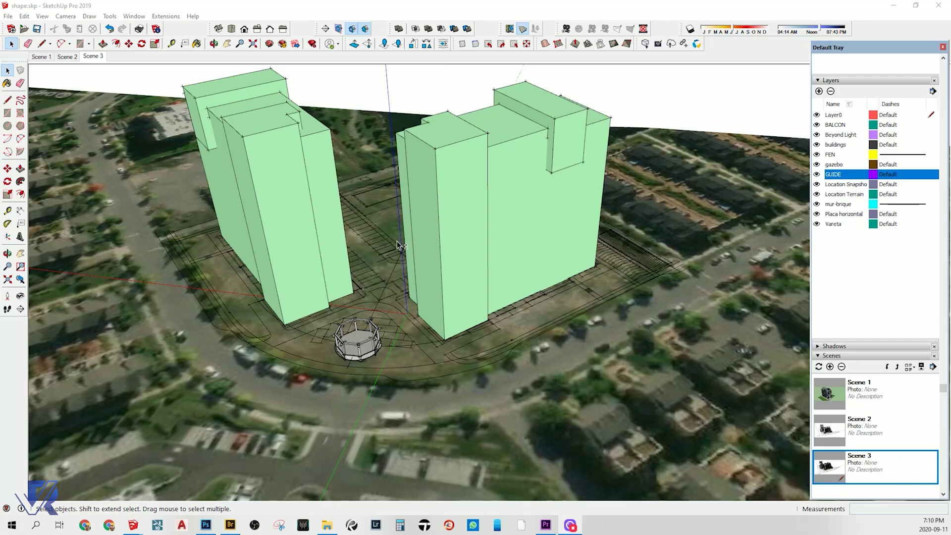
# Start a 3D model export of the geolocated massing with COLLADA (*.dae) as the file type
pyautogui.moveTo(446, 346); pyautogui.dragTo(350, 187, button='middle')
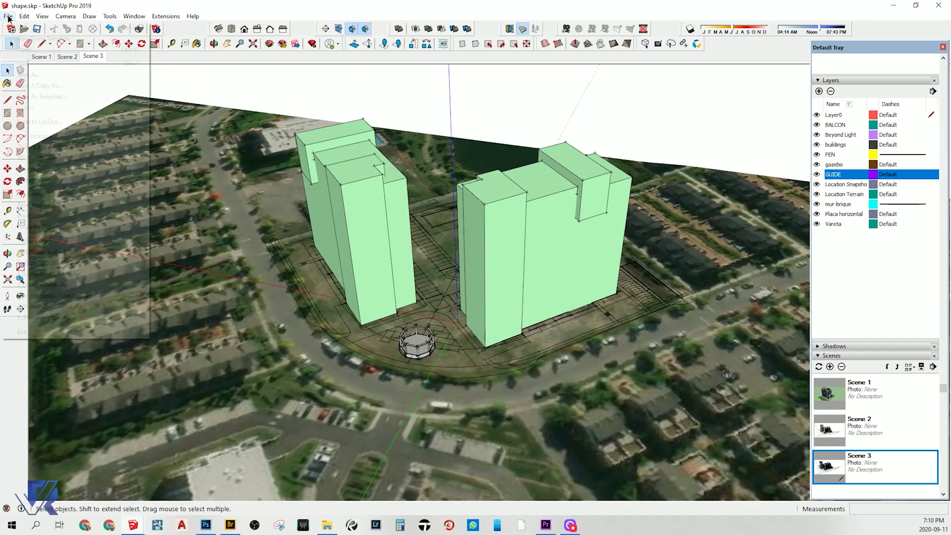
pyautogui.click(8, 16)
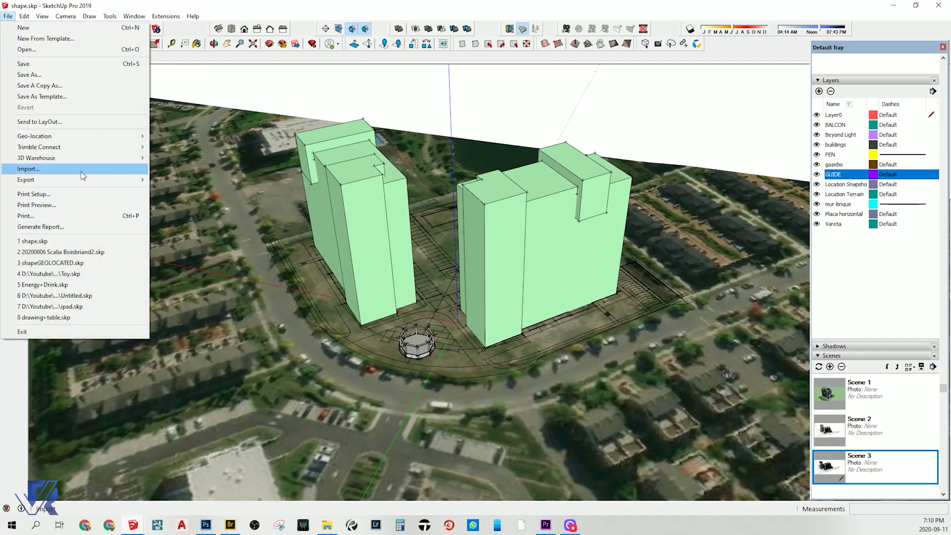
pyautogui.moveTo(98, 178)
pyautogui.click(194, 182)
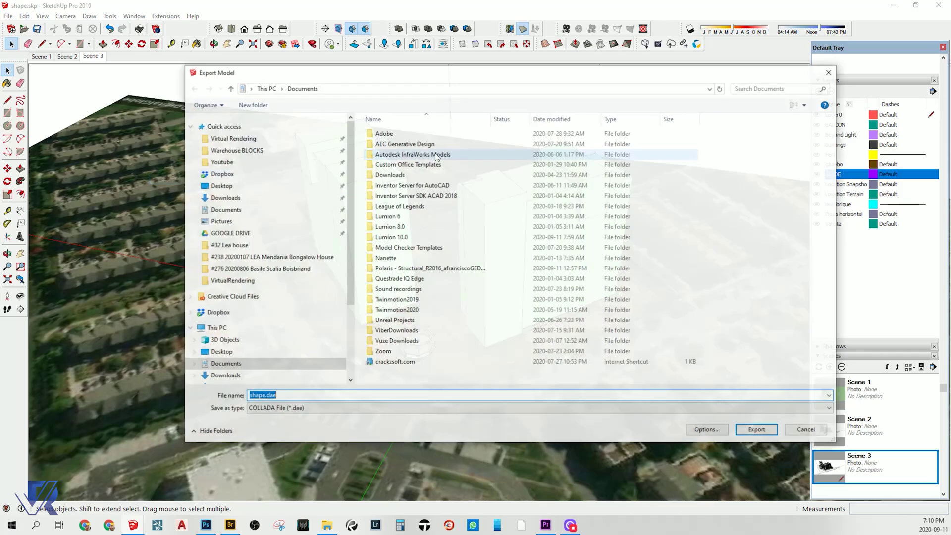
pyautogui.click(303, 409)
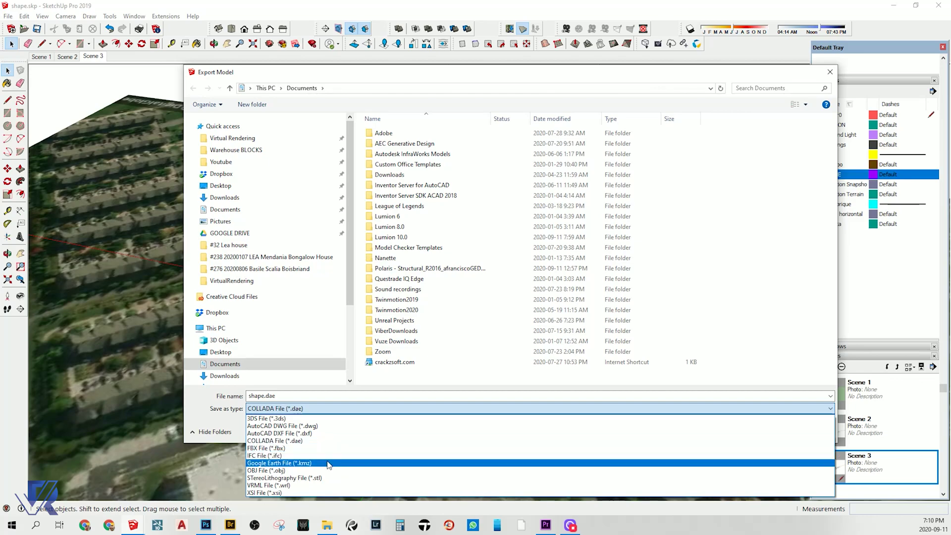
pyautogui.click(337, 441)
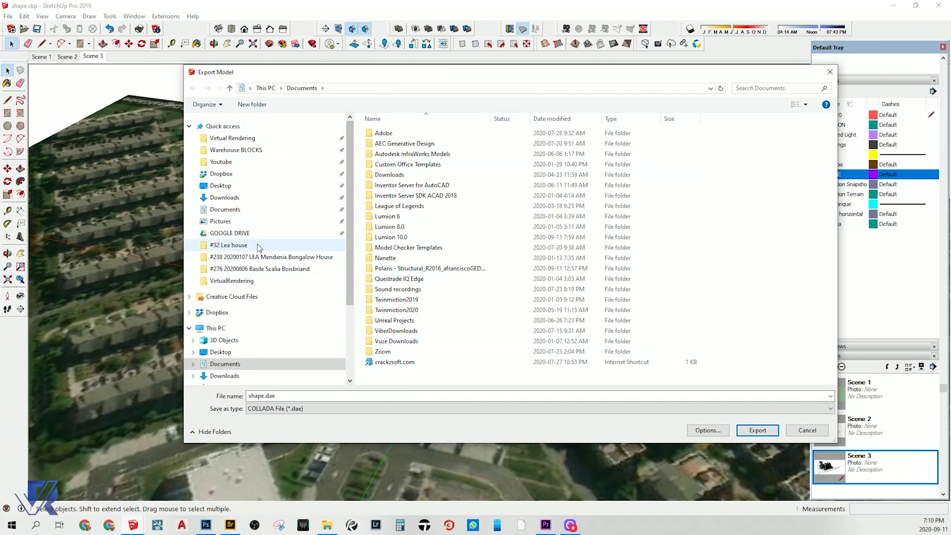
# Export the model as shape.dae into the #276 project folder inside Virtual Rendering
pyautogui.click(228, 141)
pyautogui.scroll(-10, 424, 307)
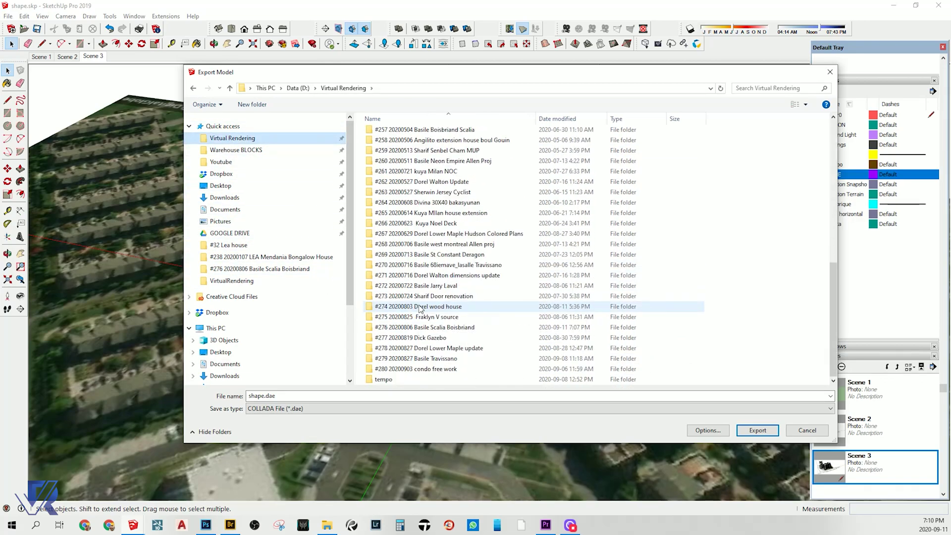
pyautogui.doubleClick(428, 359)
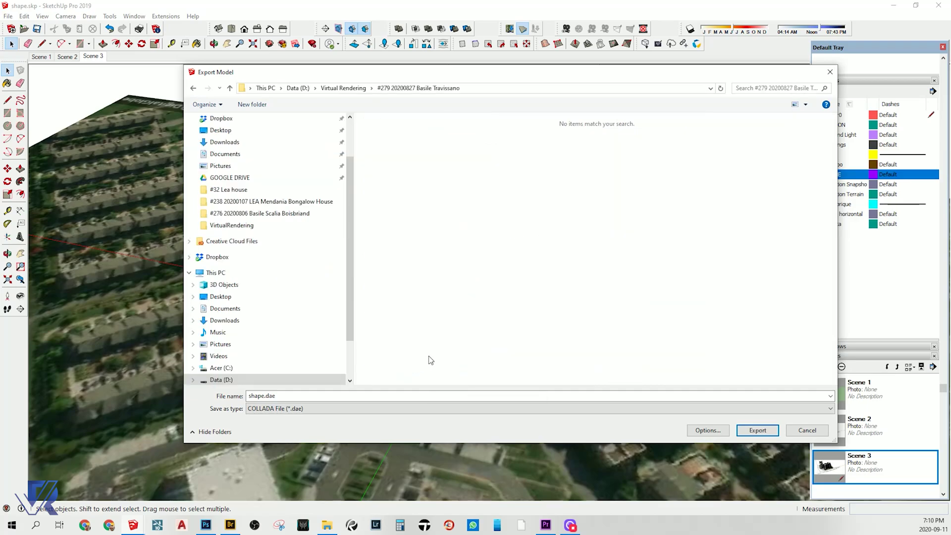
pyautogui.click(344, 88)
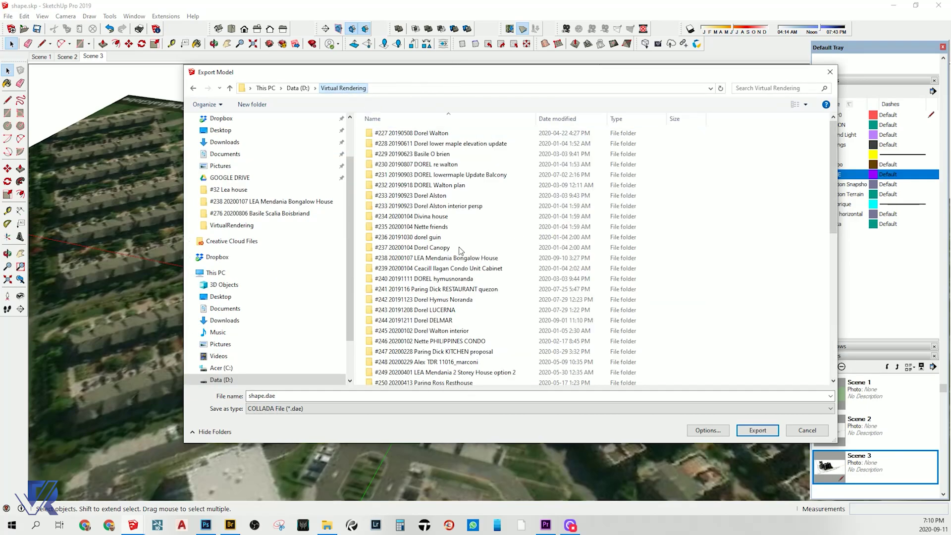
pyautogui.click(466, 363)
pyautogui.scroll(-10, 466, 364)
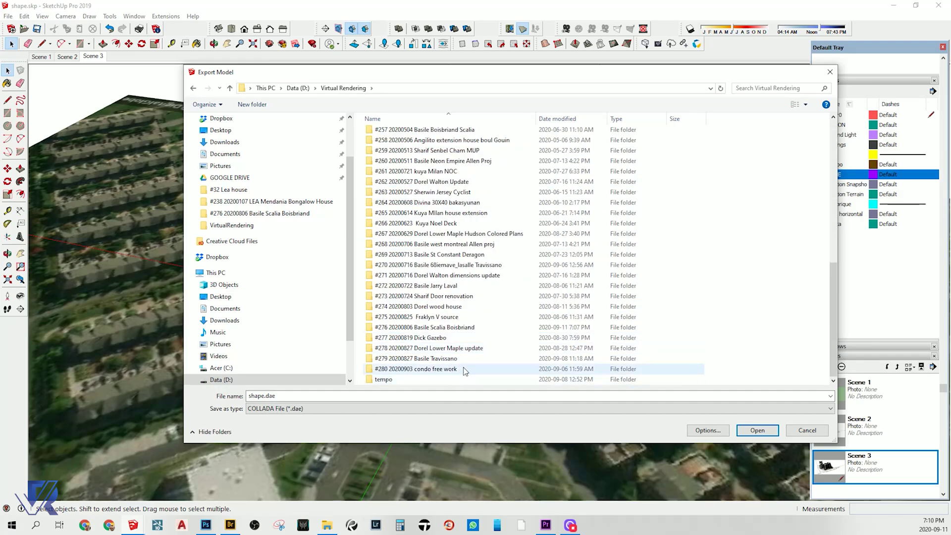
pyautogui.doubleClick(456, 329)
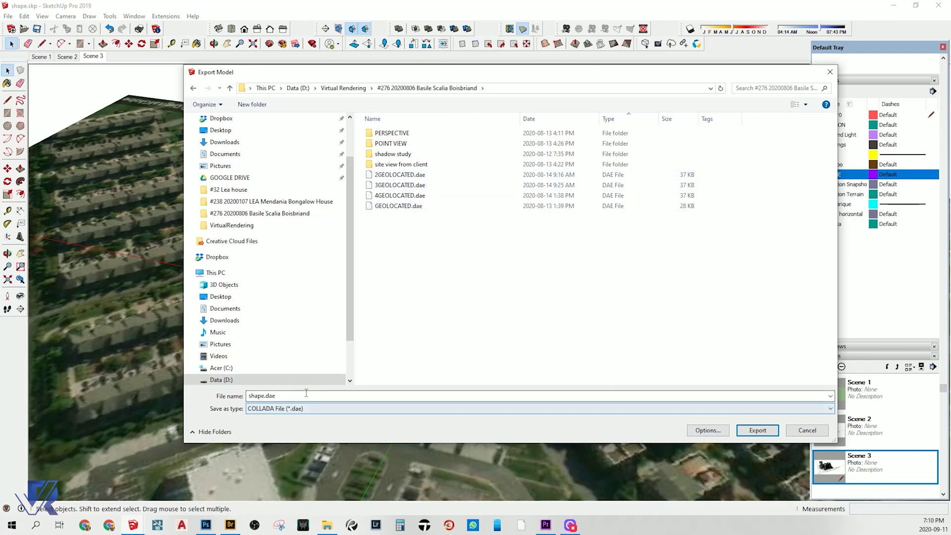
pyautogui.click(767, 432)
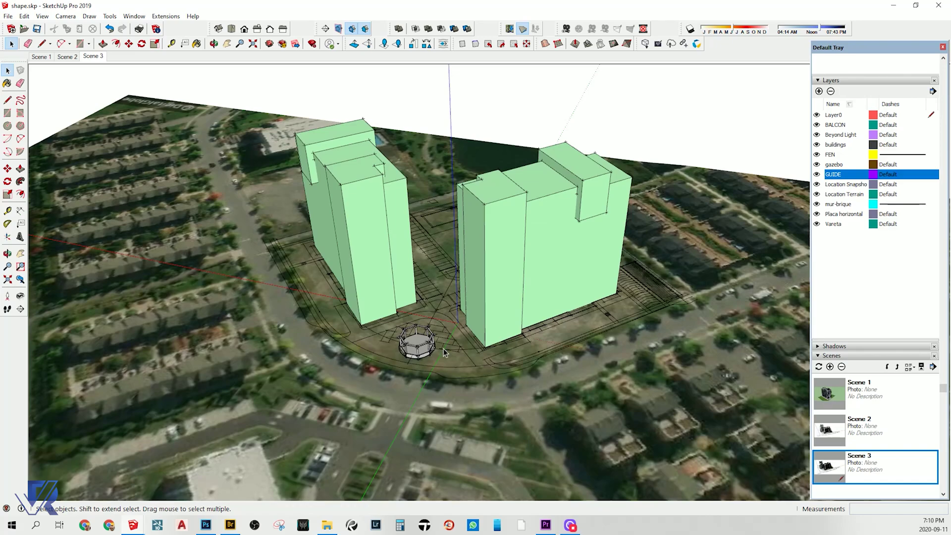
# Switch to Google Earth Pro
pyautogui.moveTo(444, 353); pyautogui.dragTo(351, 319, button='middle')
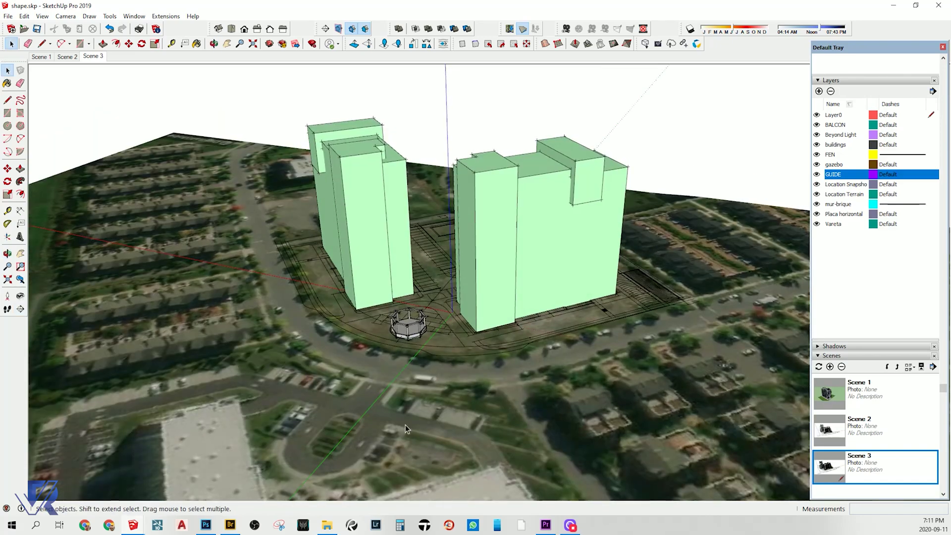
pyautogui.click(522, 527)
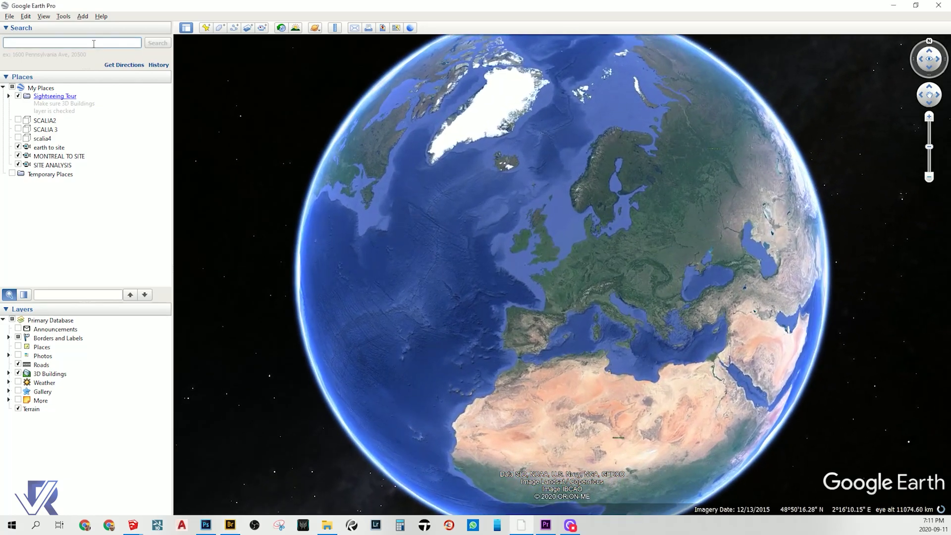
# Search for Rue des Francs-Bourgeois, Boisbriand, QC, Canada and fly to that street
pyautogui.write('e ')
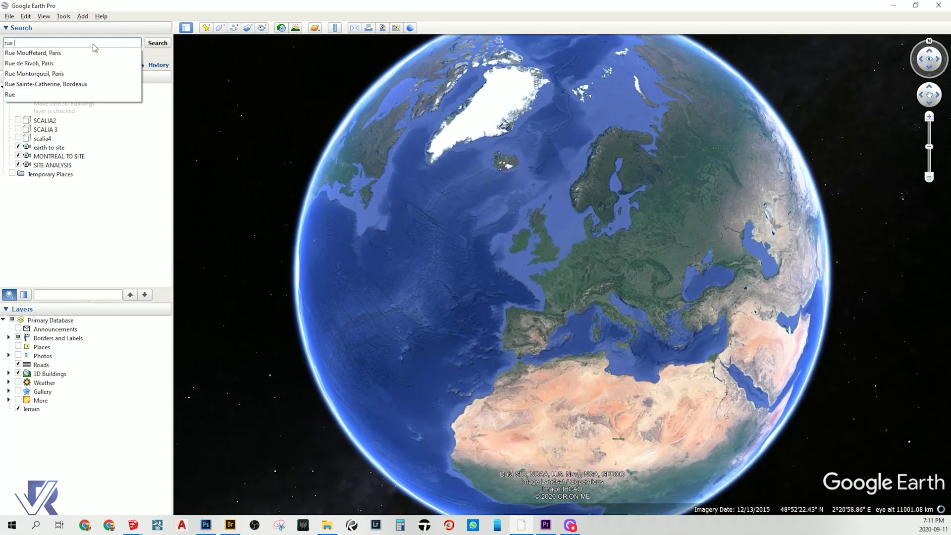
pyautogui.write('fra')
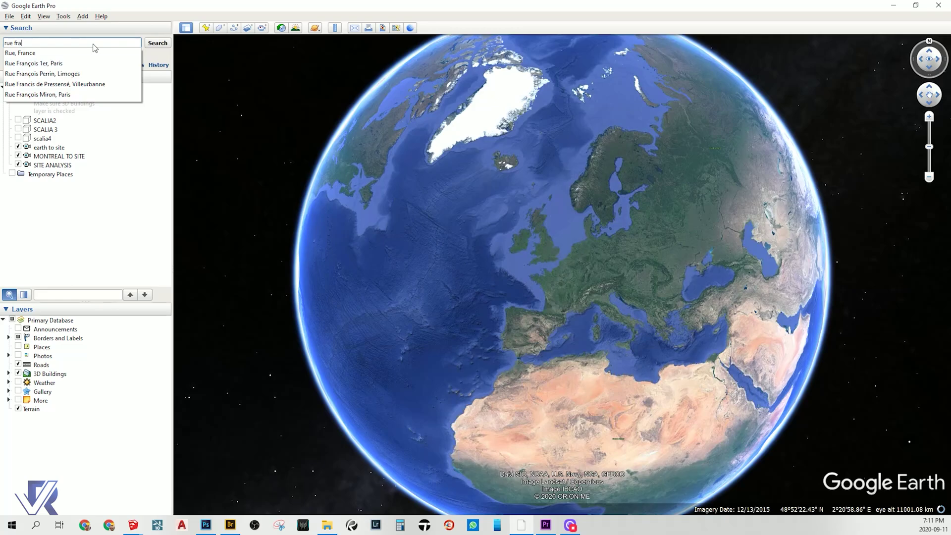
pyautogui.write('ncs')
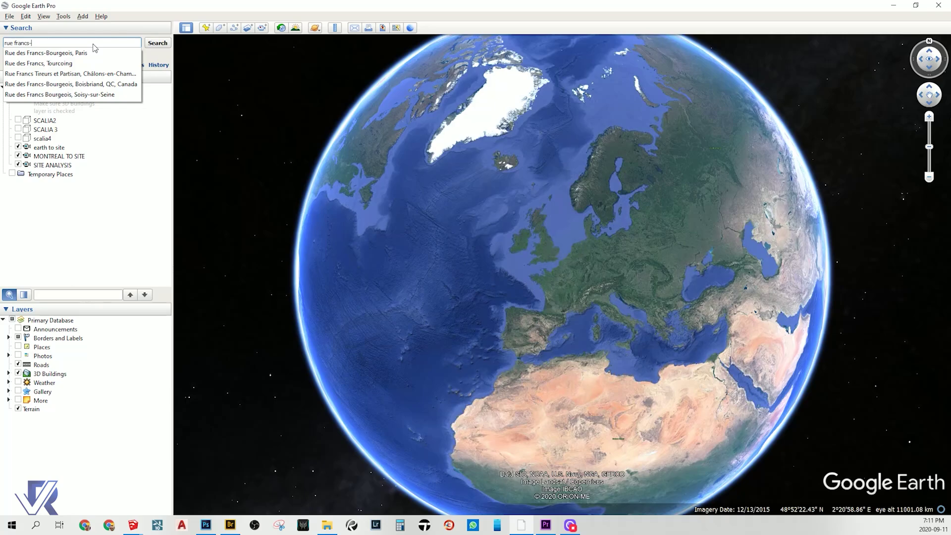
pyautogui.write('-b')
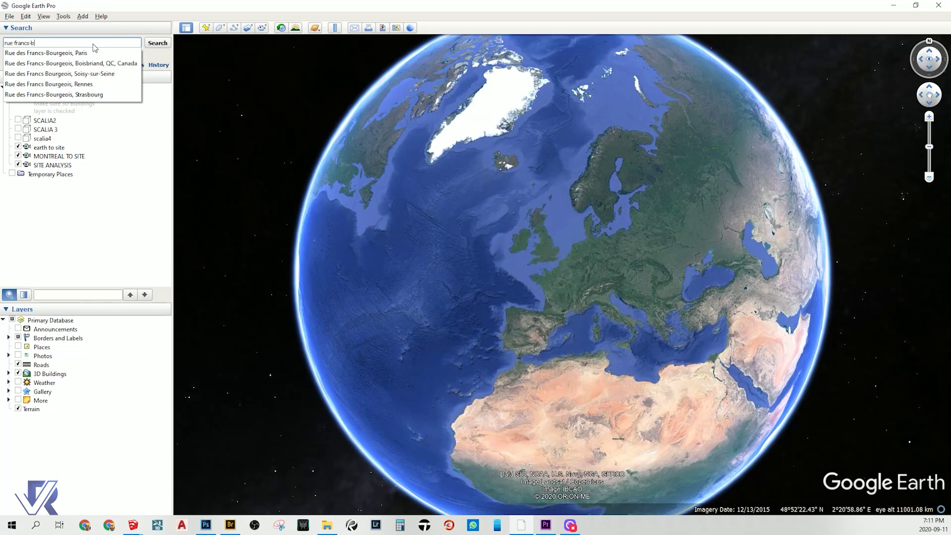
pyautogui.click(110, 63)
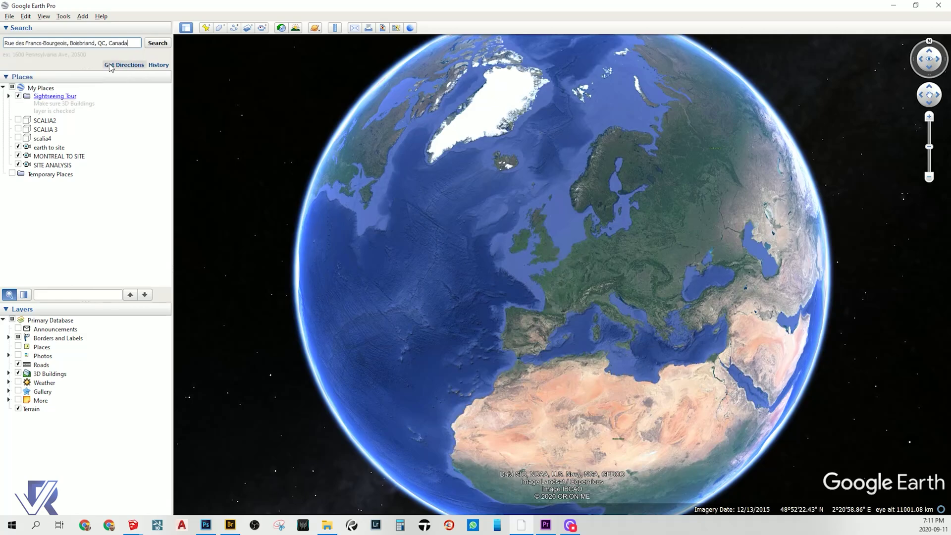
pyautogui.click(158, 44)
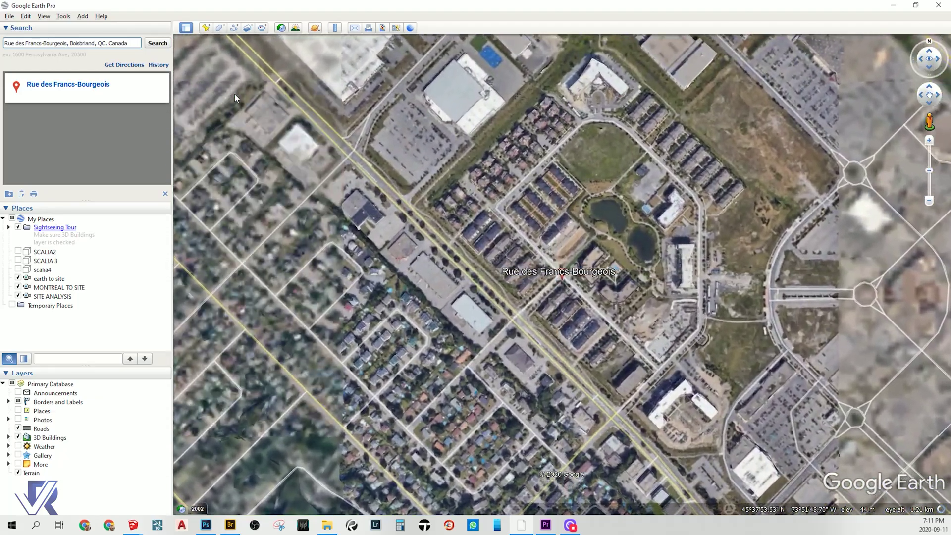
# Examine the empty grass lot north of the ponds and its surrounding buildings from above and at an angle
pyautogui.scroll(3, 516, 194)
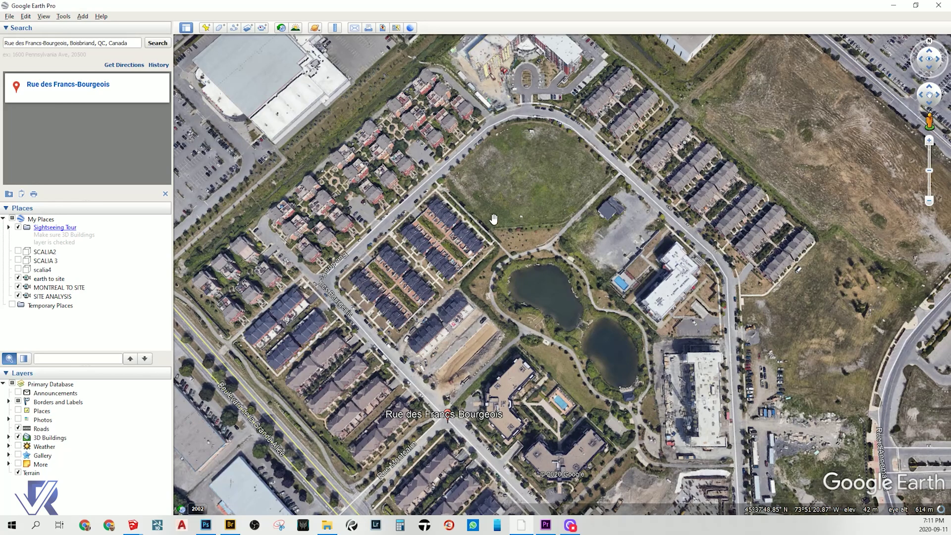
pyautogui.moveTo(493, 219); pyautogui.dragTo(527, 371, button='middle')
pyautogui.scroll(5, 446, 324)
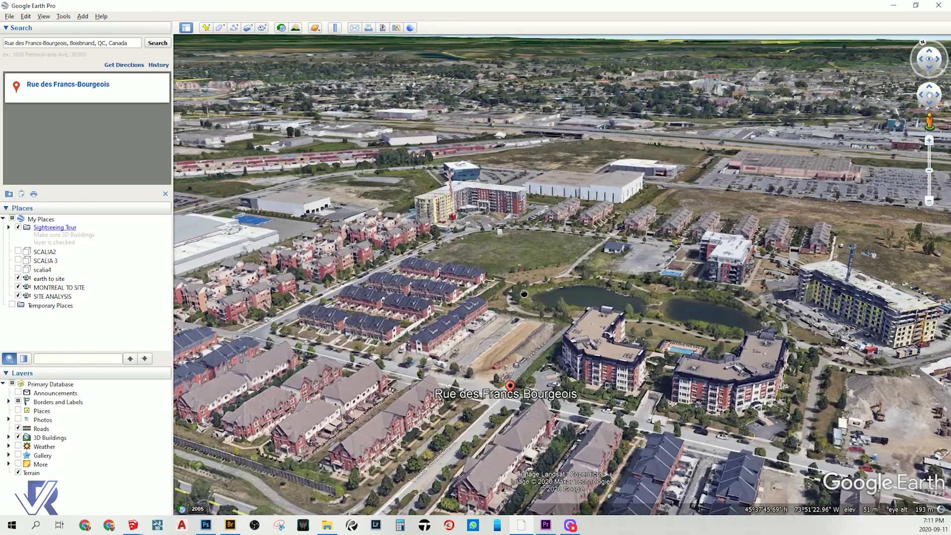
pyautogui.moveTo(524, 293); pyautogui.dragTo(511, 348, button='middle')
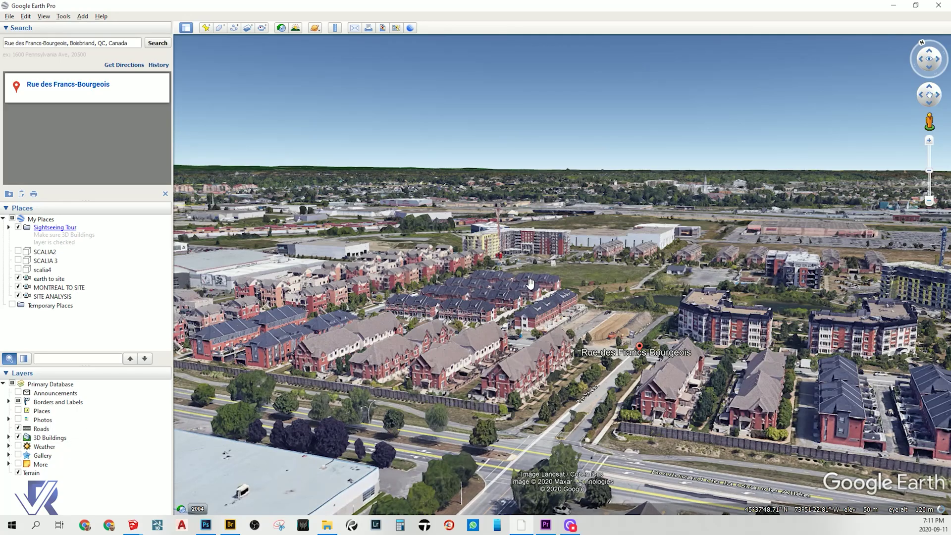
pyautogui.scroll(-3, 530, 283)
pyautogui.moveTo(530, 257); pyautogui.dragTo(523, 142, button='middle')
pyautogui.scroll(3, 542, 163)
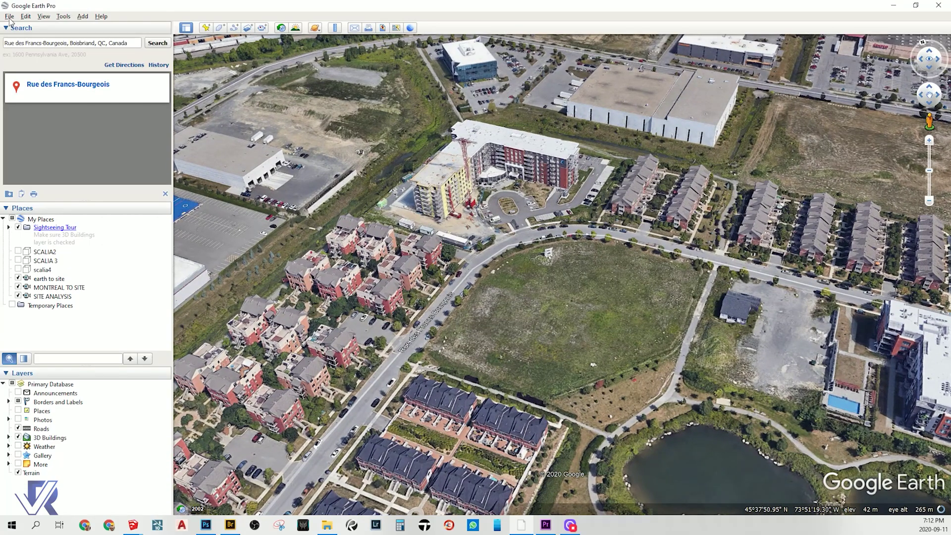
# Open shape.dae from the #276 project folder, with the file type set to All files (*.*)
pyautogui.click(10, 16)
pyautogui.click(34, 112)
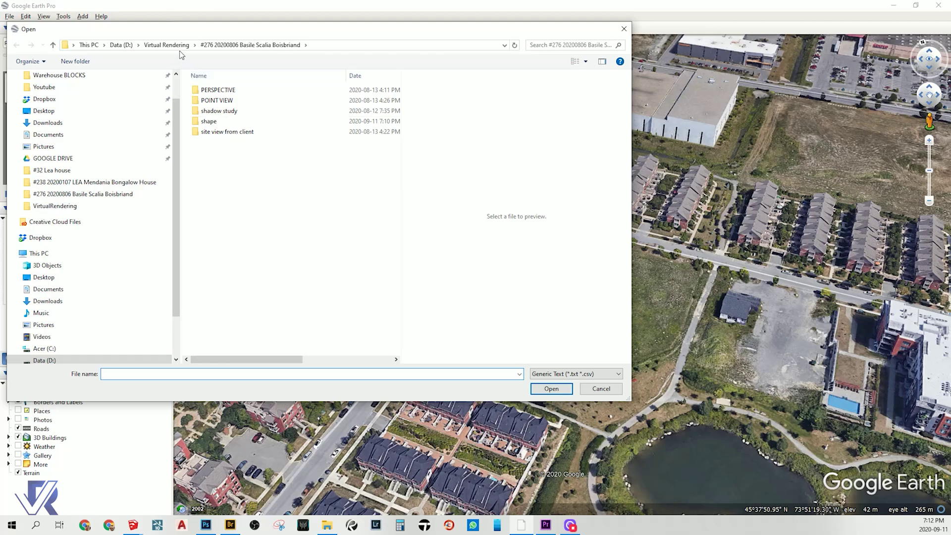
pyautogui.click(567, 375)
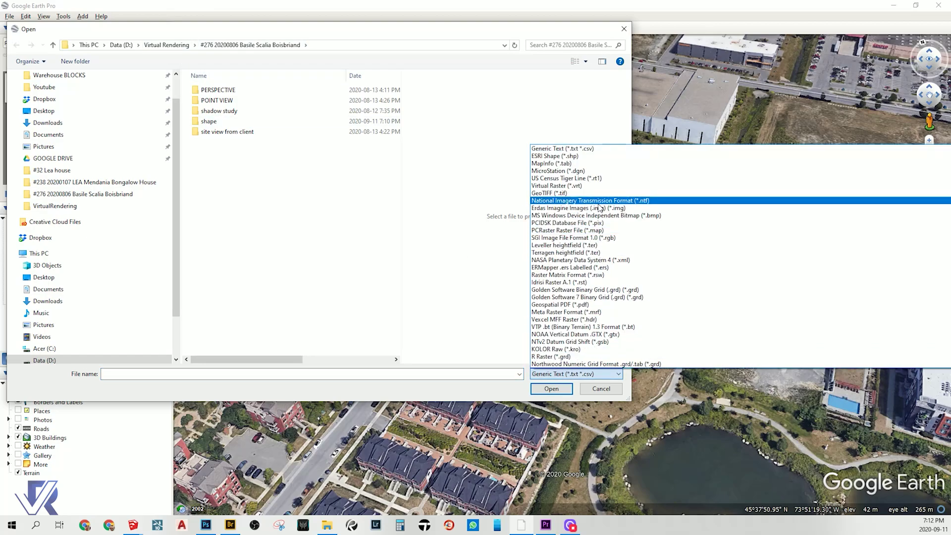
pyautogui.scroll(-1, 609, 305)
pyautogui.scroll(-3, 609, 305)
pyautogui.click(575, 364)
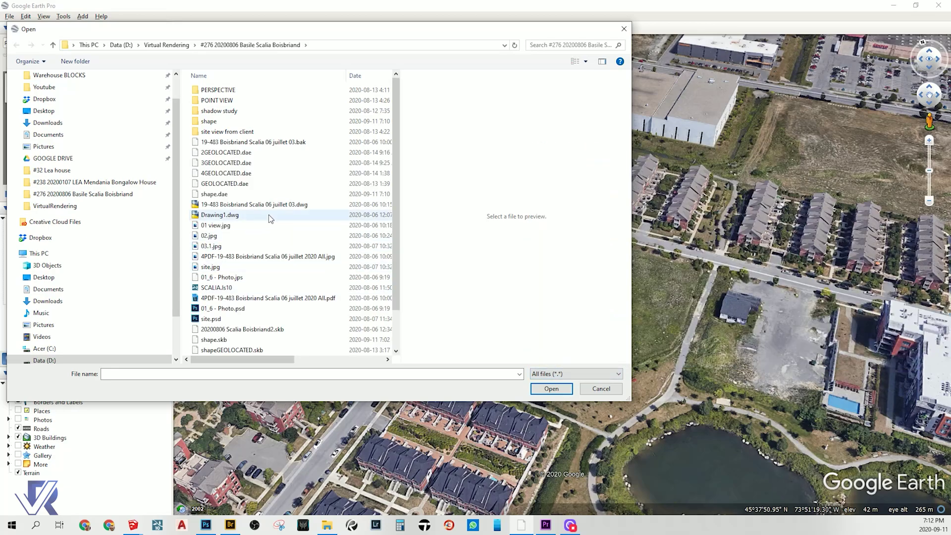
pyautogui.click(214, 194)
pyautogui.click(552, 389)
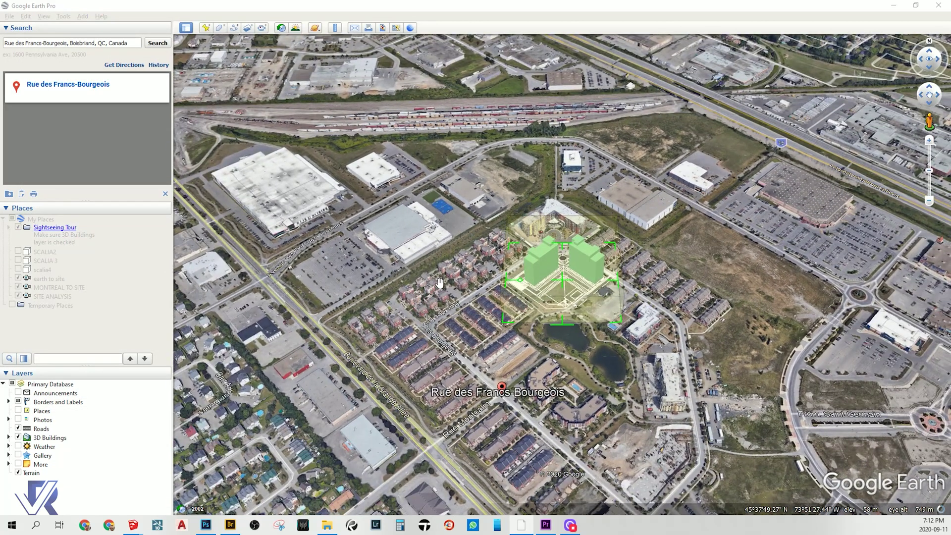
# Examine how the imported green towers and site plan line up with the streets and lot from several angles
pyautogui.scroll(5, 440, 282)
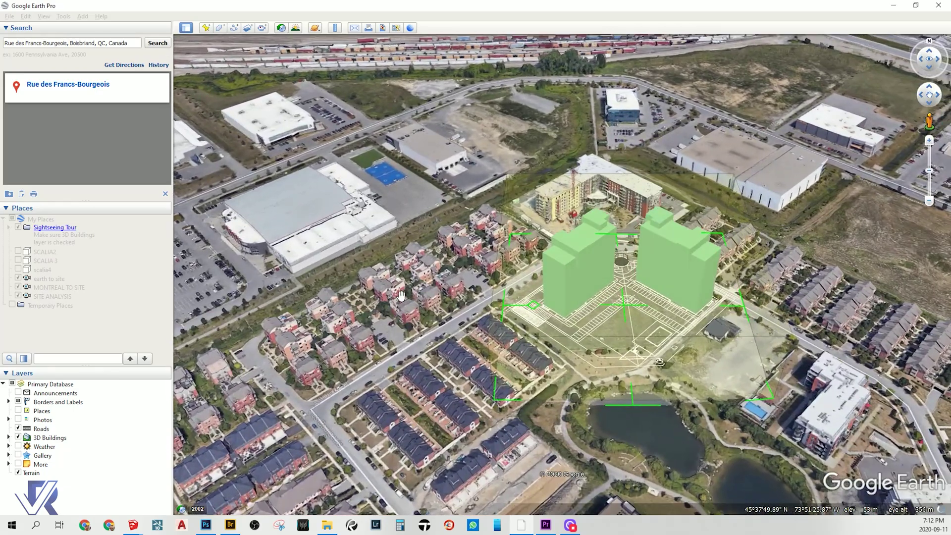
pyautogui.moveTo(401, 296); pyautogui.dragTo(391, 322)
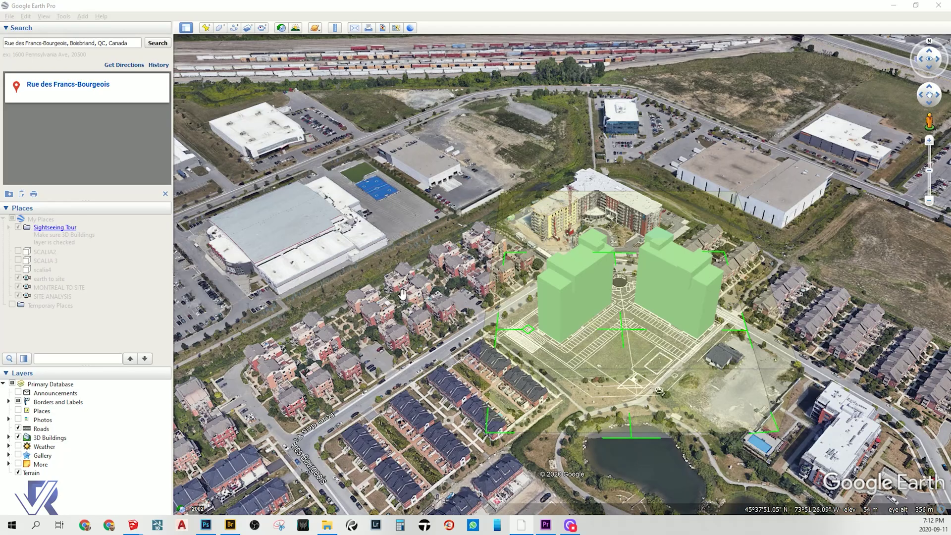
pyautogui.moveTo(436, 314)
pyautogui.mouseDown()
pyautogui.moveTo(497, 333)
pyautogui.moveTo(471, 335)
pyautogui.mouseUp()
pyautogui.moveTo(471, 335)
pyautogui.mouseDown(button='middle')
pyautogui.moveTo(741, 361)
pyautogui.moveTo(682, 109)
pyautogui.mouseUp(button='middle')
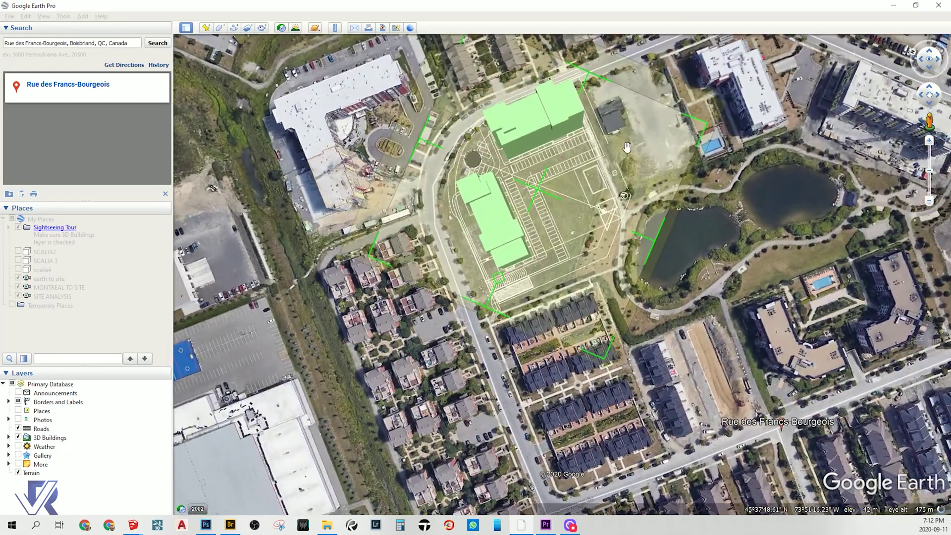
pyautogui.scroll(3, 627, 148)
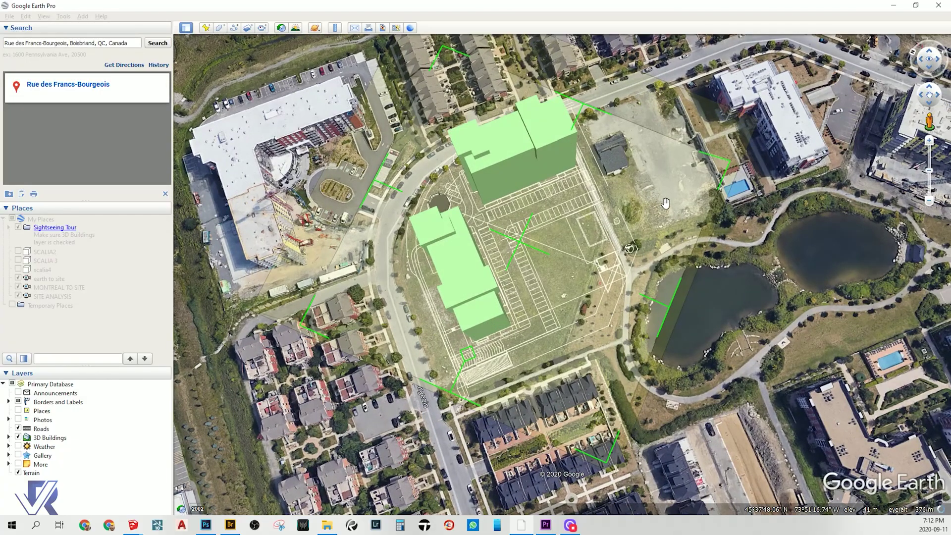
pyautogui.moveTo(666, 204); pyautogui.dragTo(717, 229)
pyautogui.moveTo(564, 291); pyautogui.dragTo(600, 337, button='right')
pyautogui.moveTo(600, 337); pyautogui.dragTo(661, 408, button='middle')
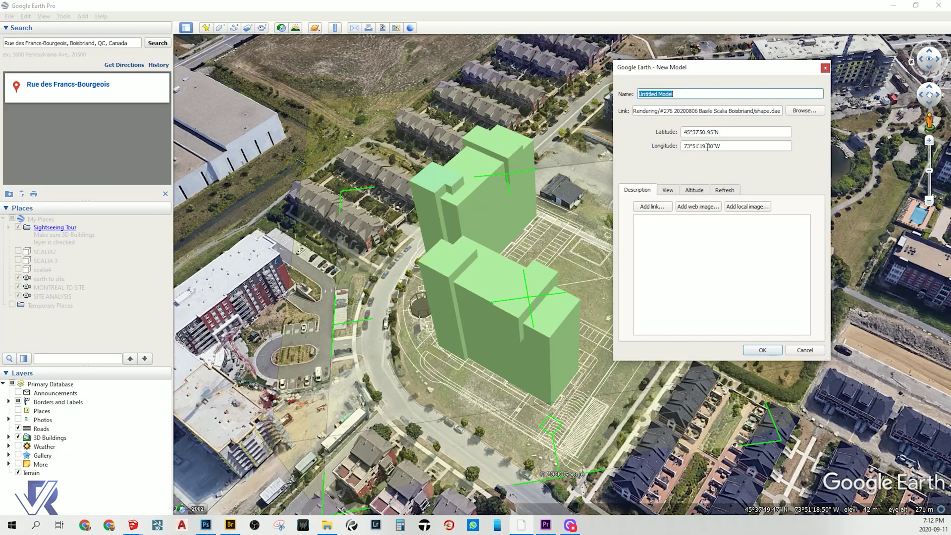
# Switch to the shape.skp model in SketchUp and open its manual geo-location settings
pyautogui.click(733, 148)
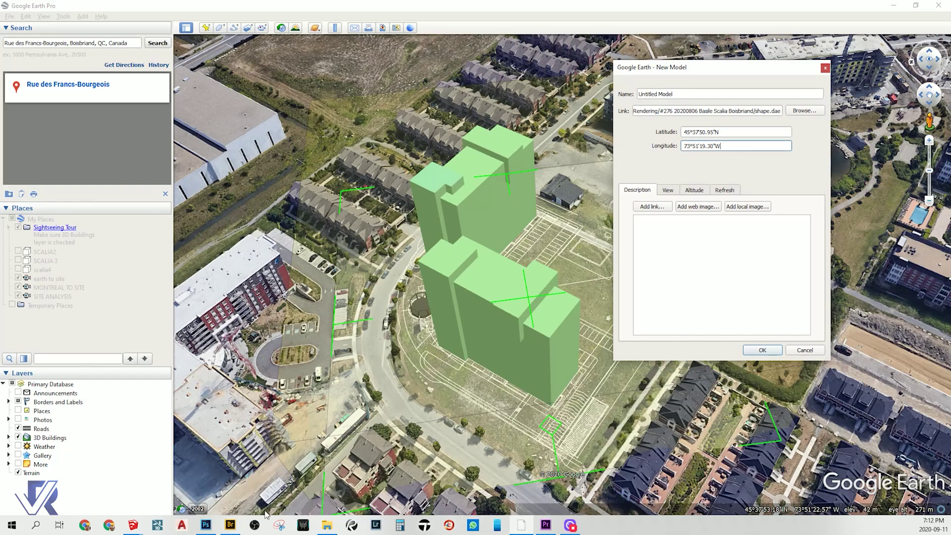
pyautogui.moveTo(132, 526)
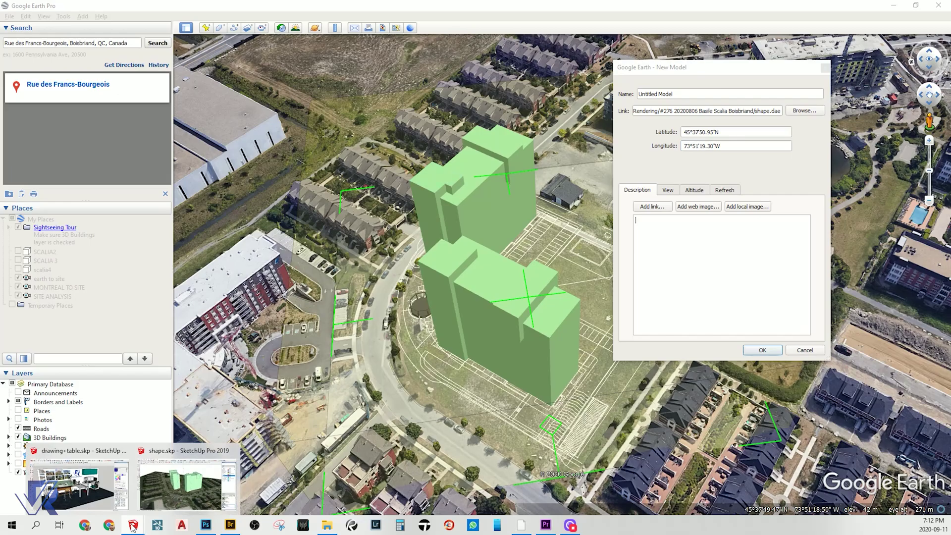
pyautogui.click(159, 499)
pyautogui.moveTo(524, 213); pyautogui.dragTo(527, 238, button='middle')
pyautogui.scroll(1, 532, 85)
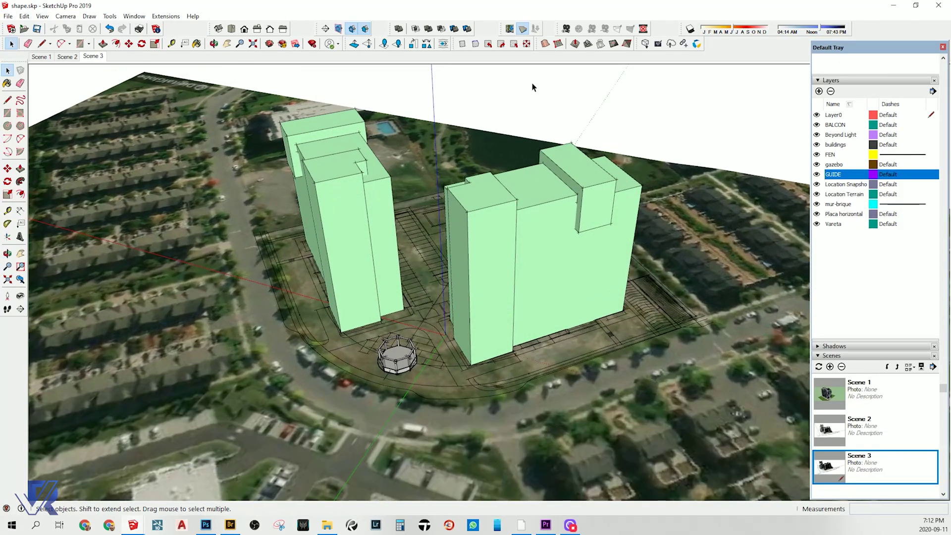
pyautogui.click(110, 16)
pyautogui.moveTo(155, 17)
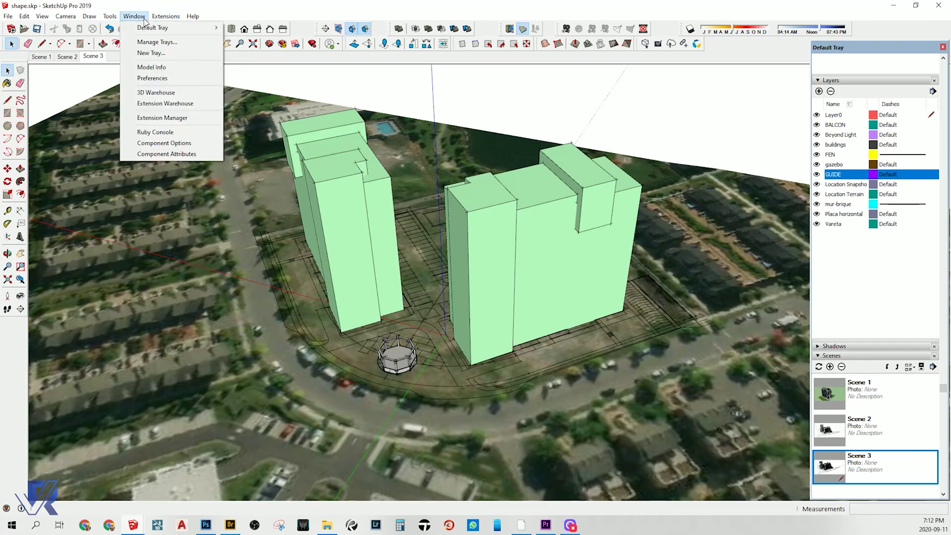
pyautogui.click(157, 68)
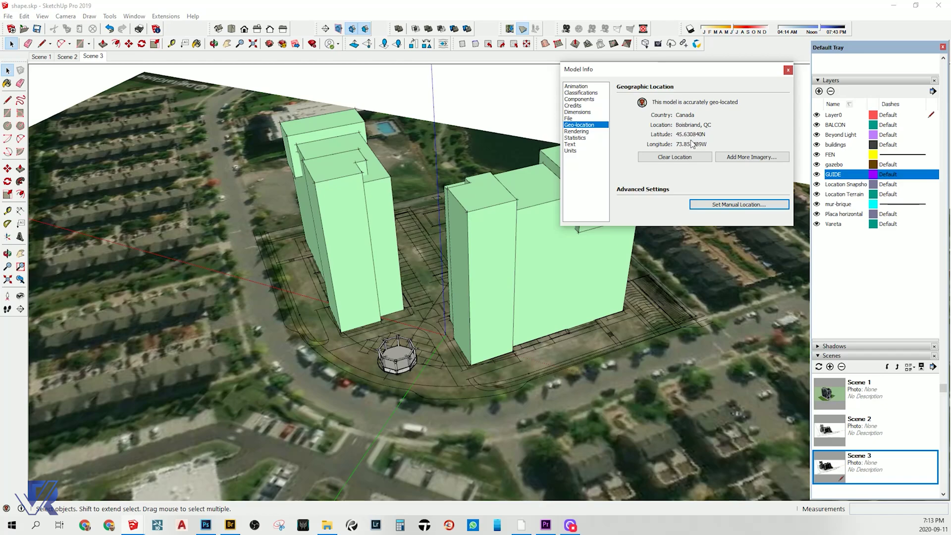
pyautogui.click(761, 205)
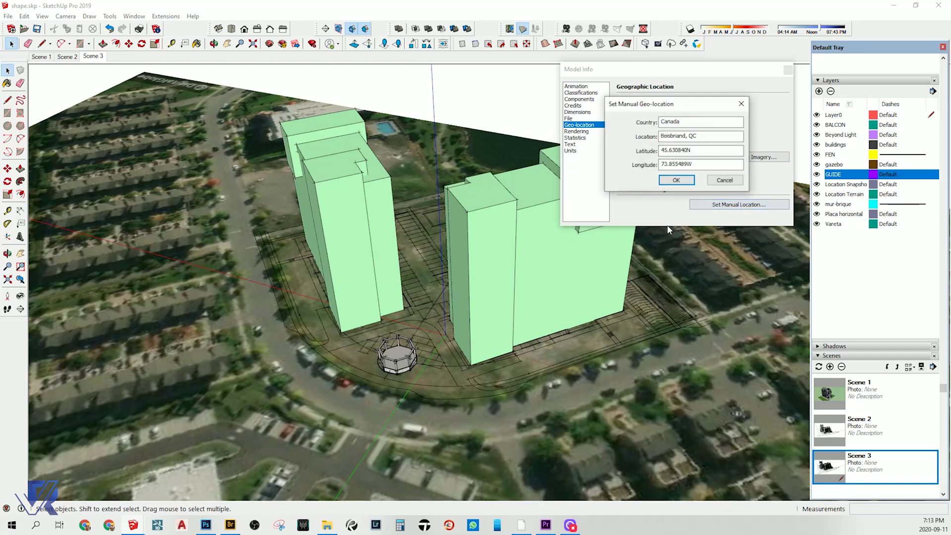
# Copy the latitude 45.630840N from SketchUp and enter it as the new model's latitude in Google Earth Pro
pyautogui.doubleClick(706, 151)
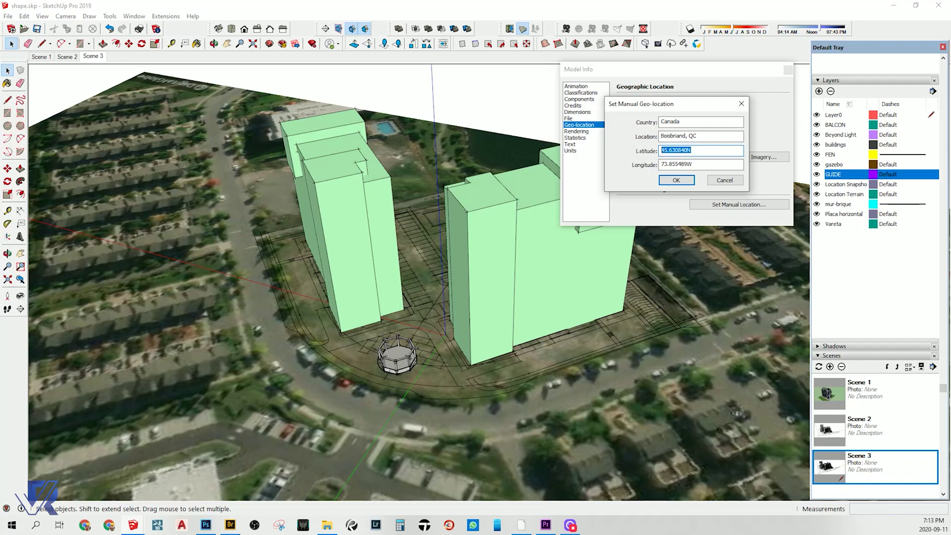
pyautogui.click(603, 391)
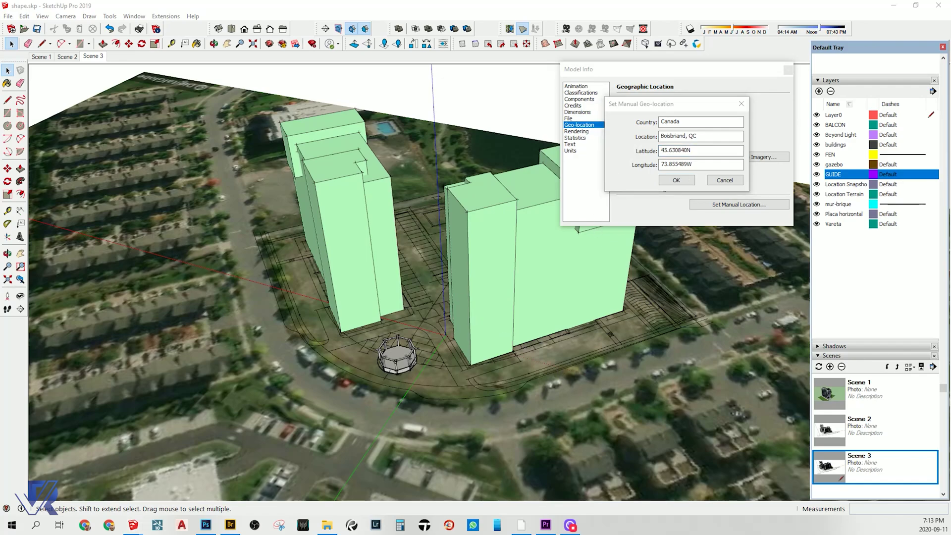
pyautogui.hotkey('alt', 'Tab')
pyautogui.doubleClick(726, 131)
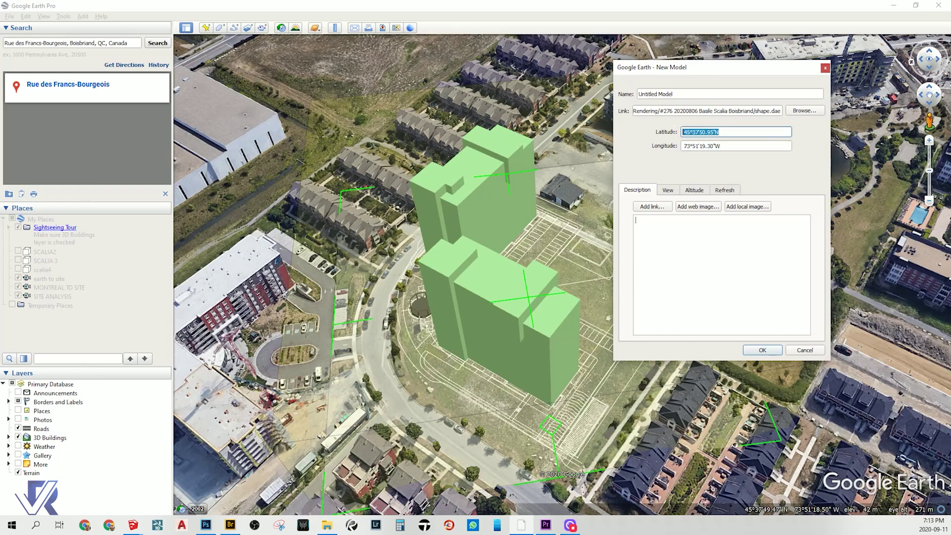
pyautogui.write('45°37\'51.02"N')
# Copy the longitude 73.855489W from SketchUp and paste it as the new model's longitude in Google Earth Pro
pyautogui.hotkey('alt', 'Tab')
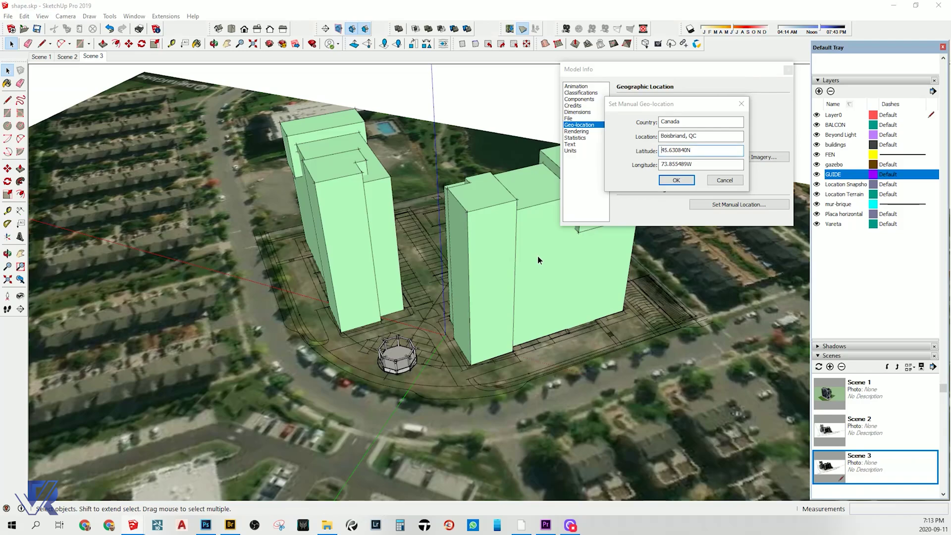
pyautogui.doubleClick(713, 161)
pyautogui.hotkey('ctrl', 'c')
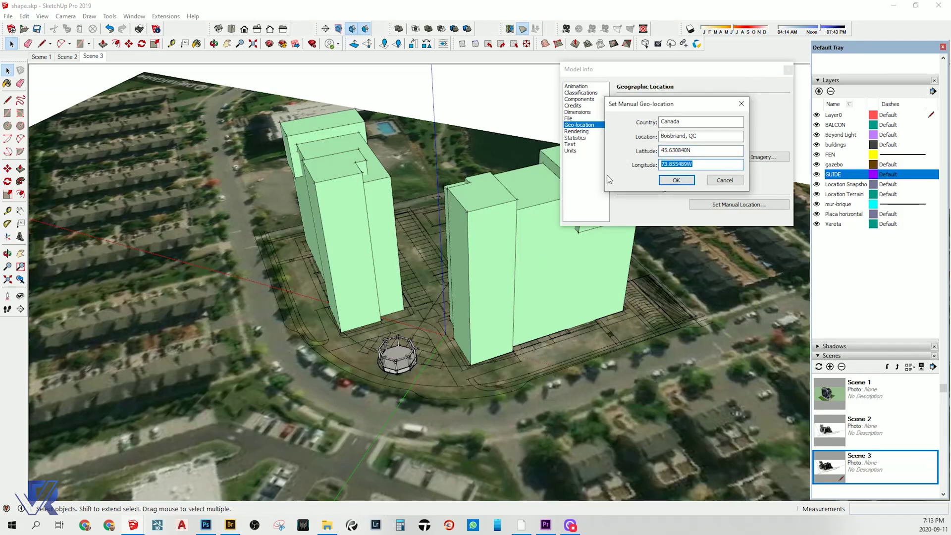
pyautogui.hotkey('alt', 'Tab')
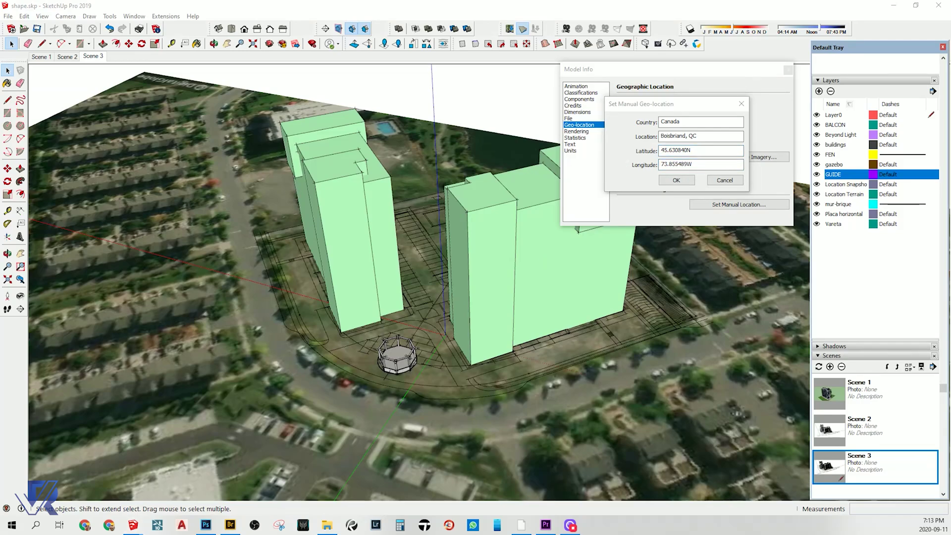
pyautogui.hotkey('alt', 'Tab')
pyautogui.press('Tab')
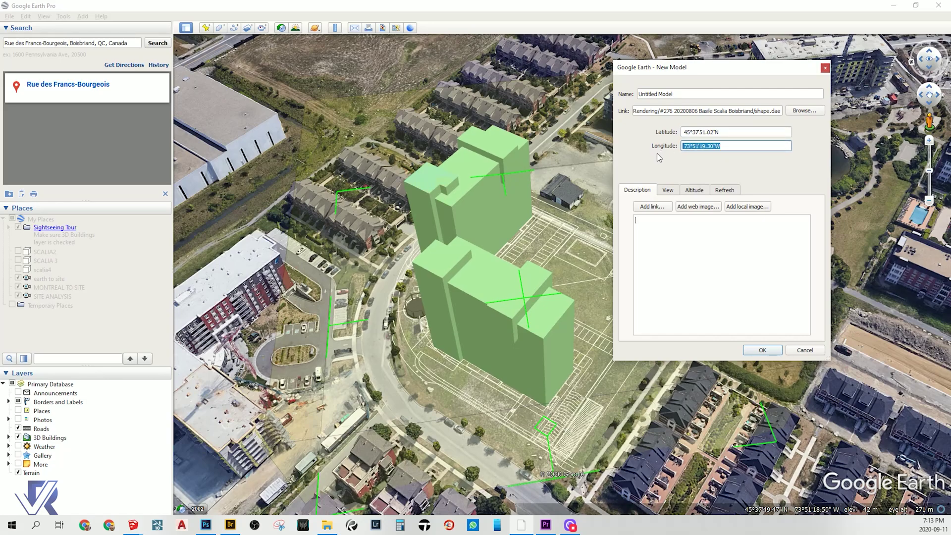
pyautogui.hotkey('ctrl', 'v')
pyautogui.click(771, 331)
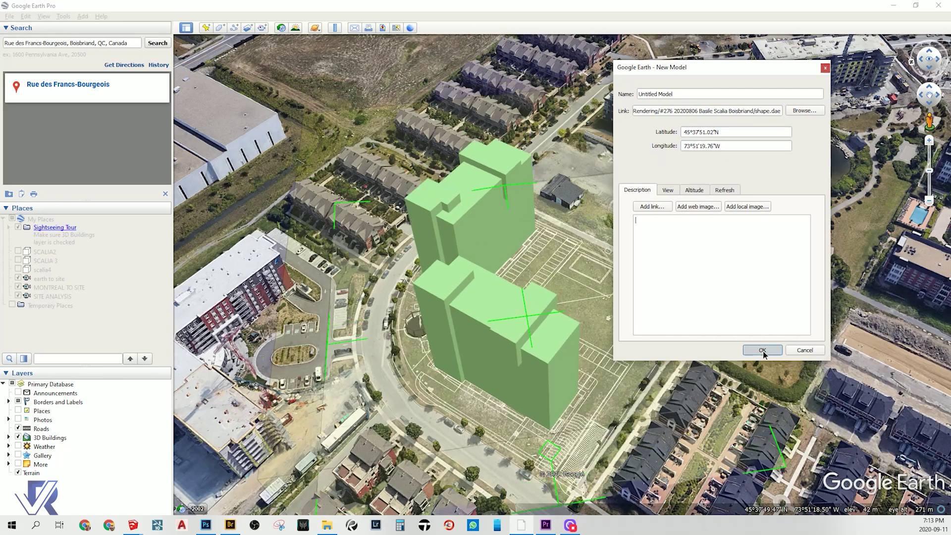
# Accept the new model with its updated coordinates and view the towers on the site from another angle
pyautogui.click(762, 350)
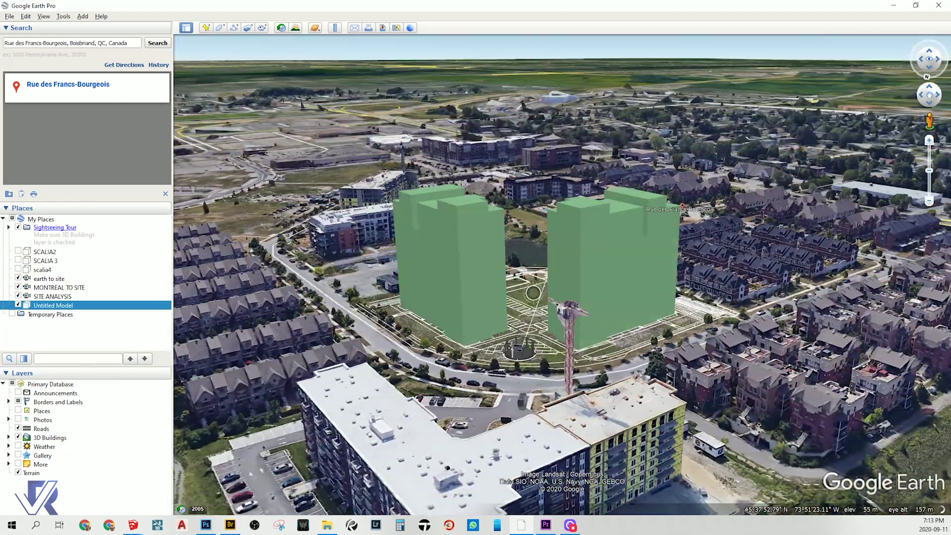
pyautogui.moveTo(759, 427); pyautogui.dragTo(594, 396, button='middle')
pyautogui.scroll(2, 520, 349)
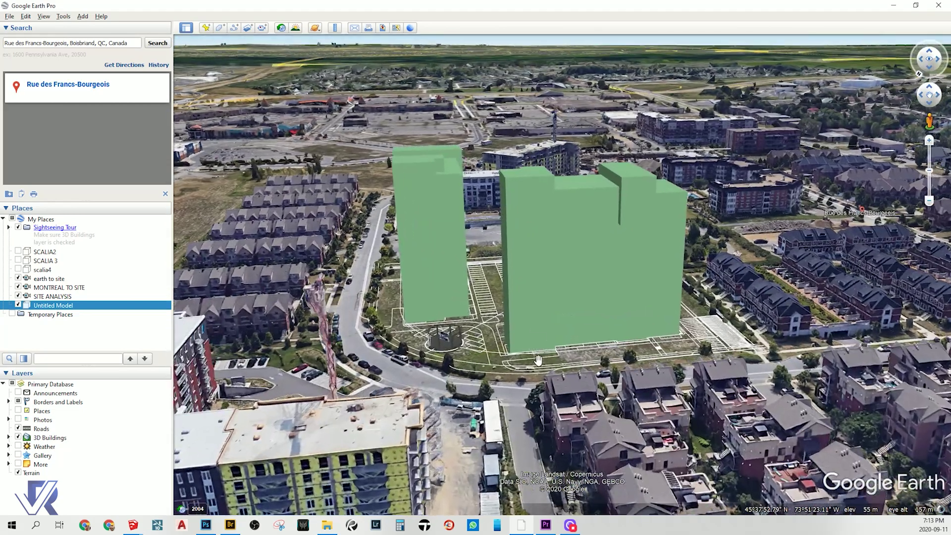
# Inspect the placed green towers from near ground level and from above to check their fit with the surrounding buildings
pyautogui.moveTo(519, 349); pyautogui.dragTo(520, 325)
pyautogui.scroll(-3, 520, 322)
pyautogui.moveTo(520, 304); pyautogui.dragTo(464, 379, button='middle')
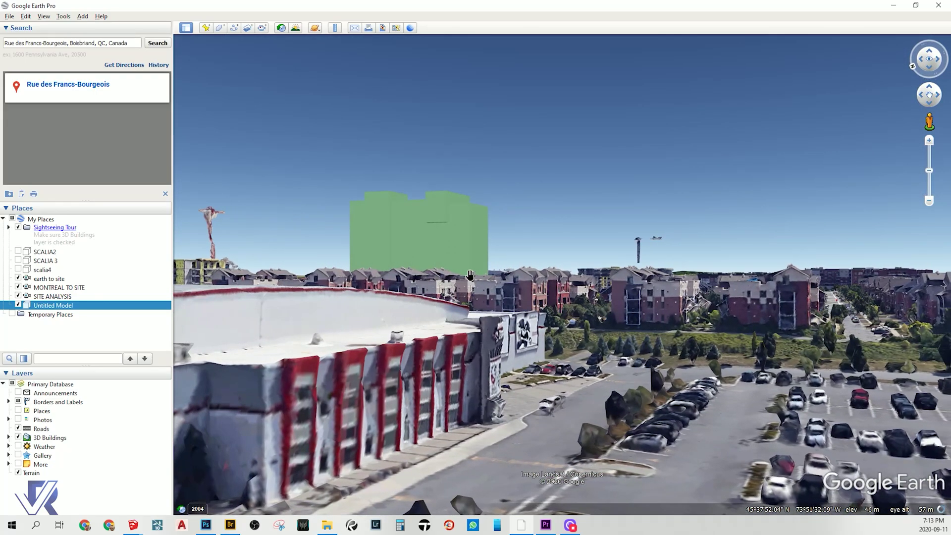
pyautogui.moveTo(470, 275); pyautogui.dragTo(451, 171, button='middle')
pyautogui.moveTo(401, 173); pyautogui.dragTo(561, 407)
pyautogui.scroll(-5, 550, 369)
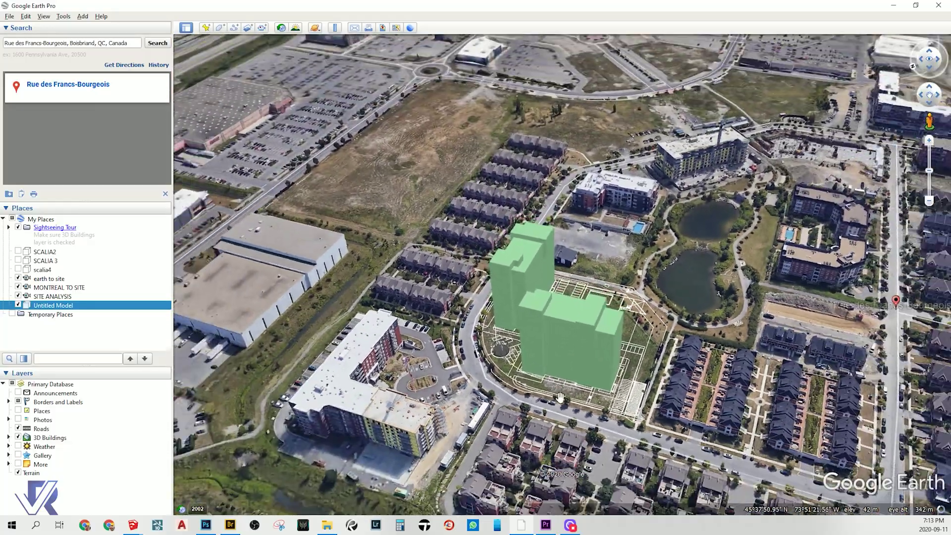
pyautogui.moveTo(549, 369); pyautogui.dragTo(576, 470, button='middle')
pyautogui.scroll(3, 576, 469)
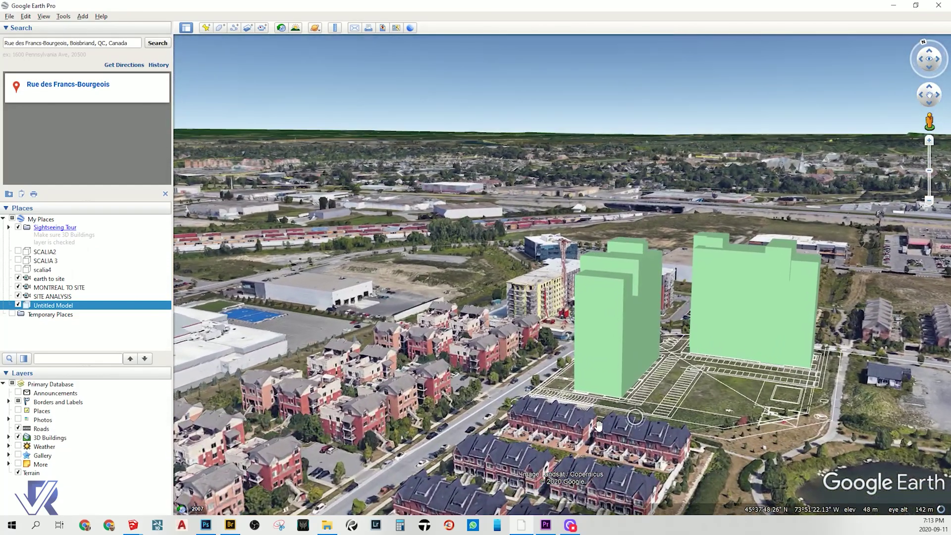
# Examine the two towers and their site plan linework up close from the pond side of the site
pyautogui.moveTo(535, 381); pyautogui.dragTo(466, 378)
pyautogui.moveTo(465, 378); pyautogui.dragTo(481, 379, button='middle')
pyautogui.moveTo(543, 440); pyautogui.dragTo(588, 314, button='middle')
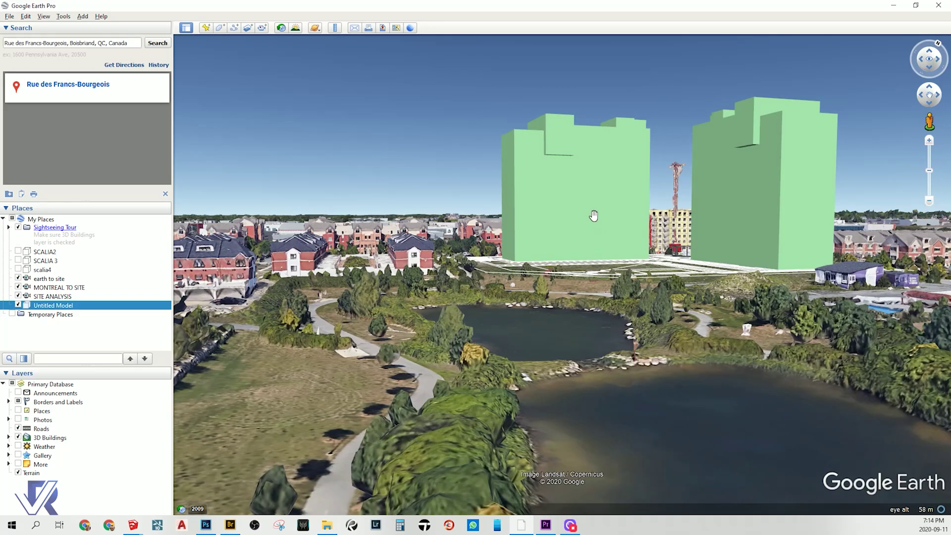
pyautogui.moveTo(594, 216); pyautogui.dragTo(590, 256)
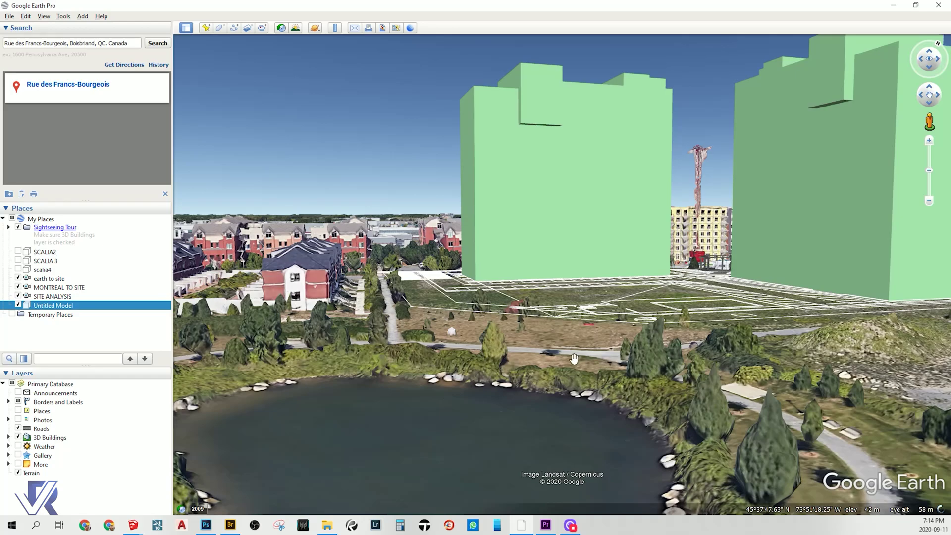
pyautogui.moveTo(435, 290); pyautogui.dragTo(446, 300)
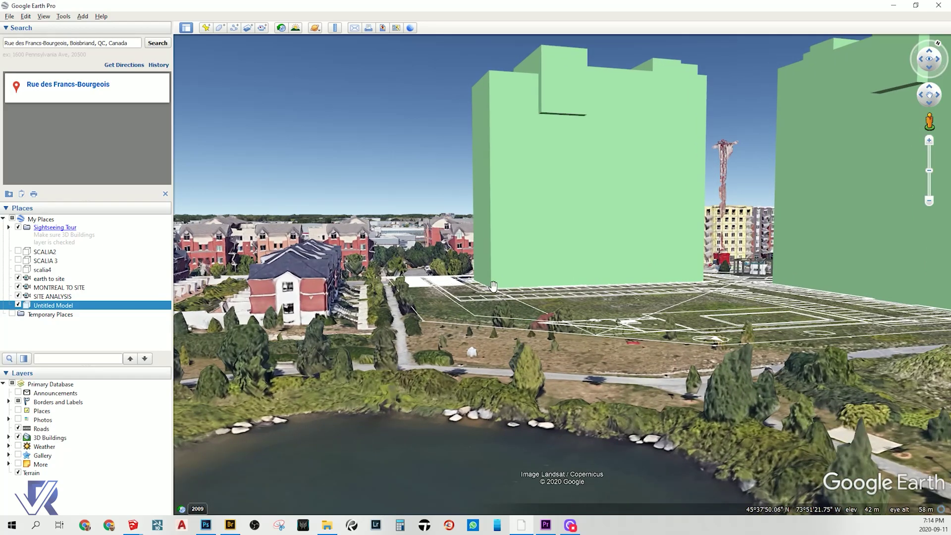
pyautogui.scroll(-3, 505, 278)
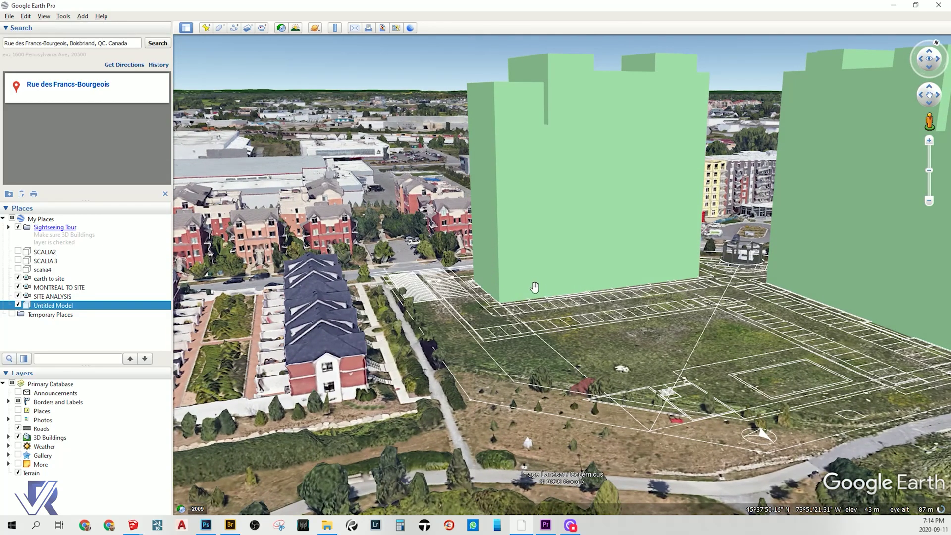
pyautogui.moveTo(536, 288); pyautogui.dragTo(463, 278)
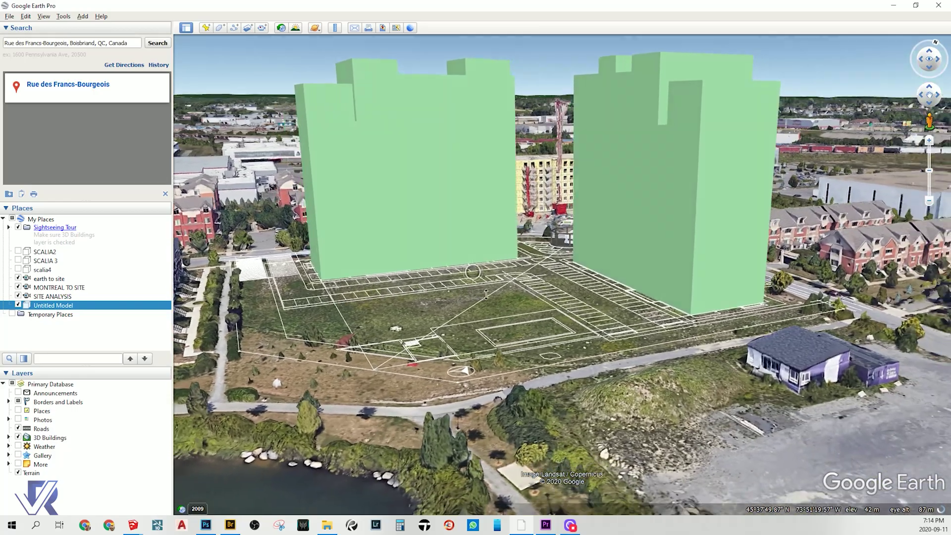
pyautogui.moveTo(473, 272); pyautogui.dragTo(510, 315, button='middle')
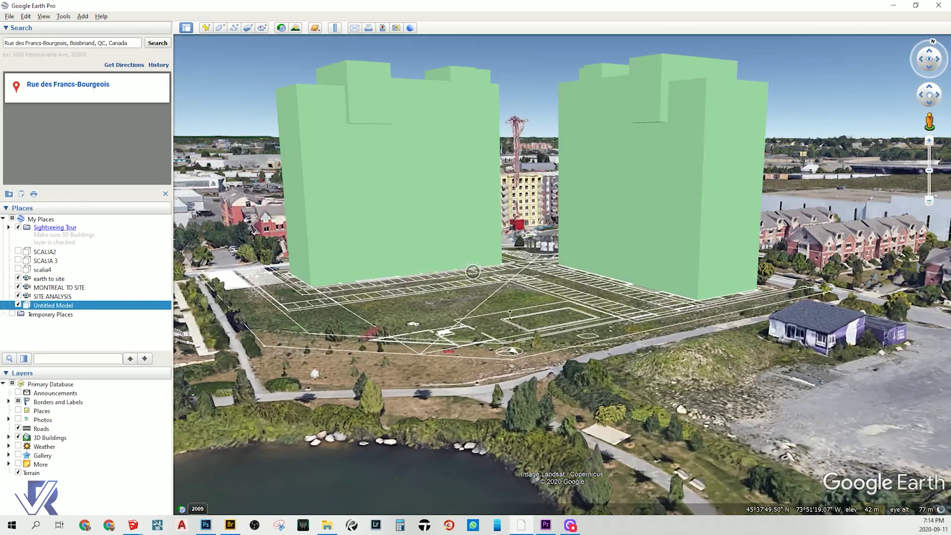
# View the towers at neighbourhood scale from farther away and from the opposite side to judge their height against the surroundings
pyautogui.scroll(-2, 510, 314)
pyautogui.scroll(-2, 523, 292)
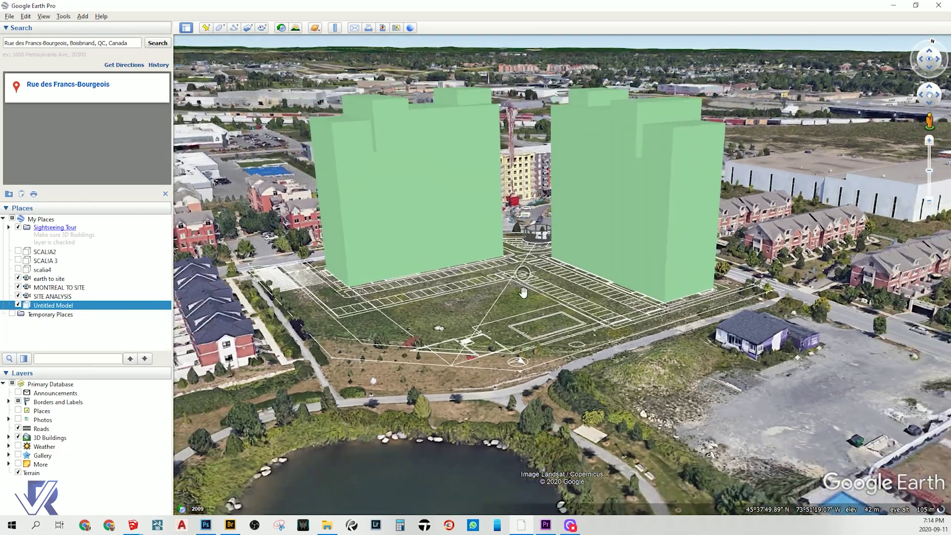
pyautogui.scroll(-4, 523, 292)
pyautogui.moveTo(452, 314); pyautogui.dragTo(543, 319)
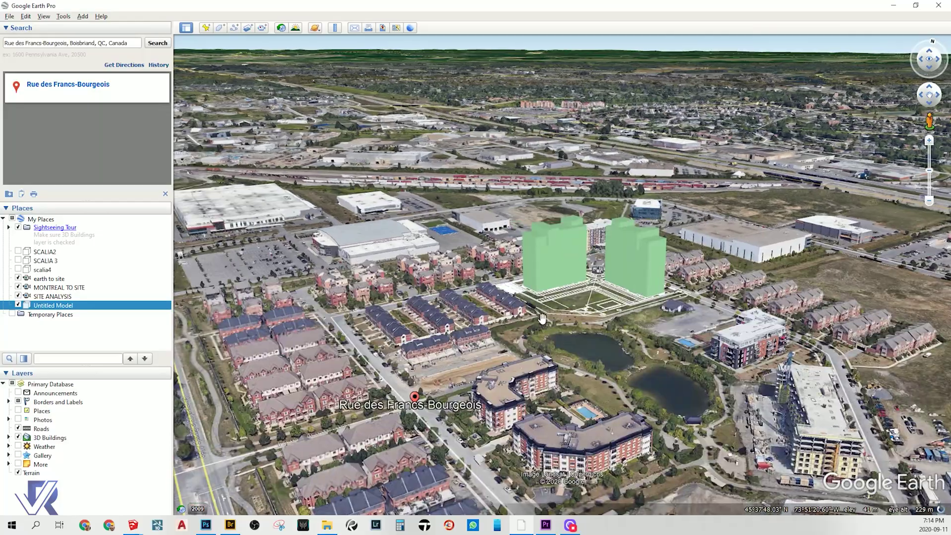
pyautogui.scroll(-2, 542, 319)
pyautogui.scroll(-2, 543, 318)
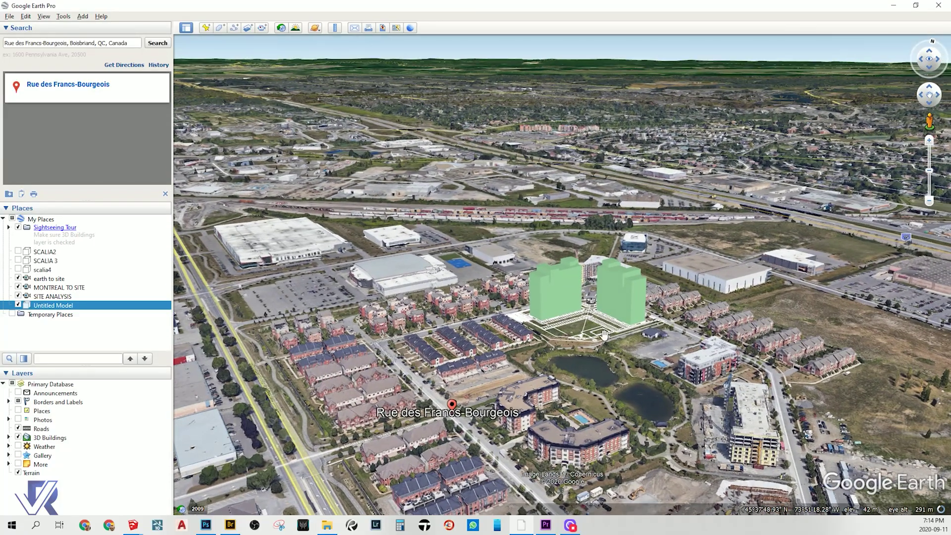
pyautogui.moveTo(609, 322)
pyautogui.mouseDown(button='middle')
pyautogui.moveTo(538, 320)
pyautogui.moveTo(430, 363)
pyautogui.moveTo(416, 296)
pyautogui.mouseUp(button='middle')
pyautogui.moveTo(658, 345)
pyautogui.mouseDown(button='middle')
pyautogui.moveTo(577, 349)
pyautogui.moveTo(291, 411)
pyautogui.mouseUp(button='middle')
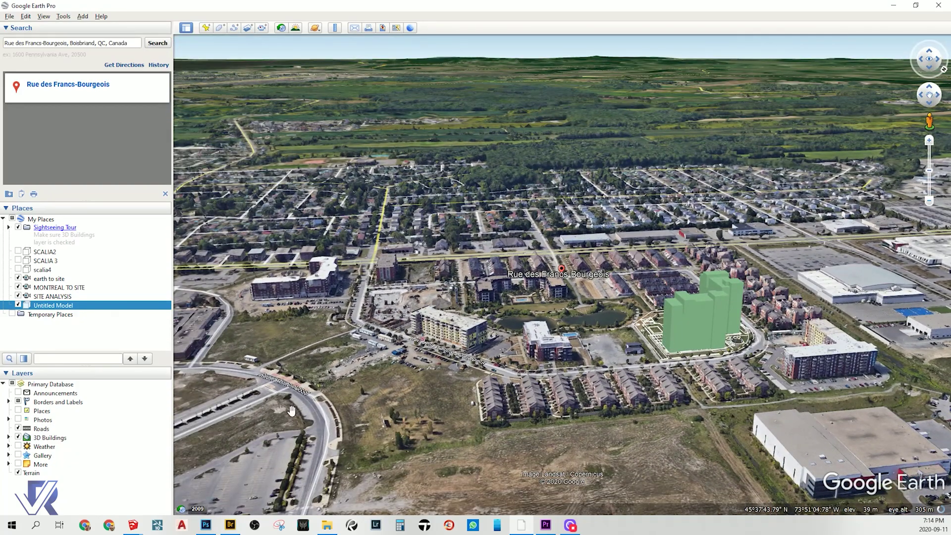